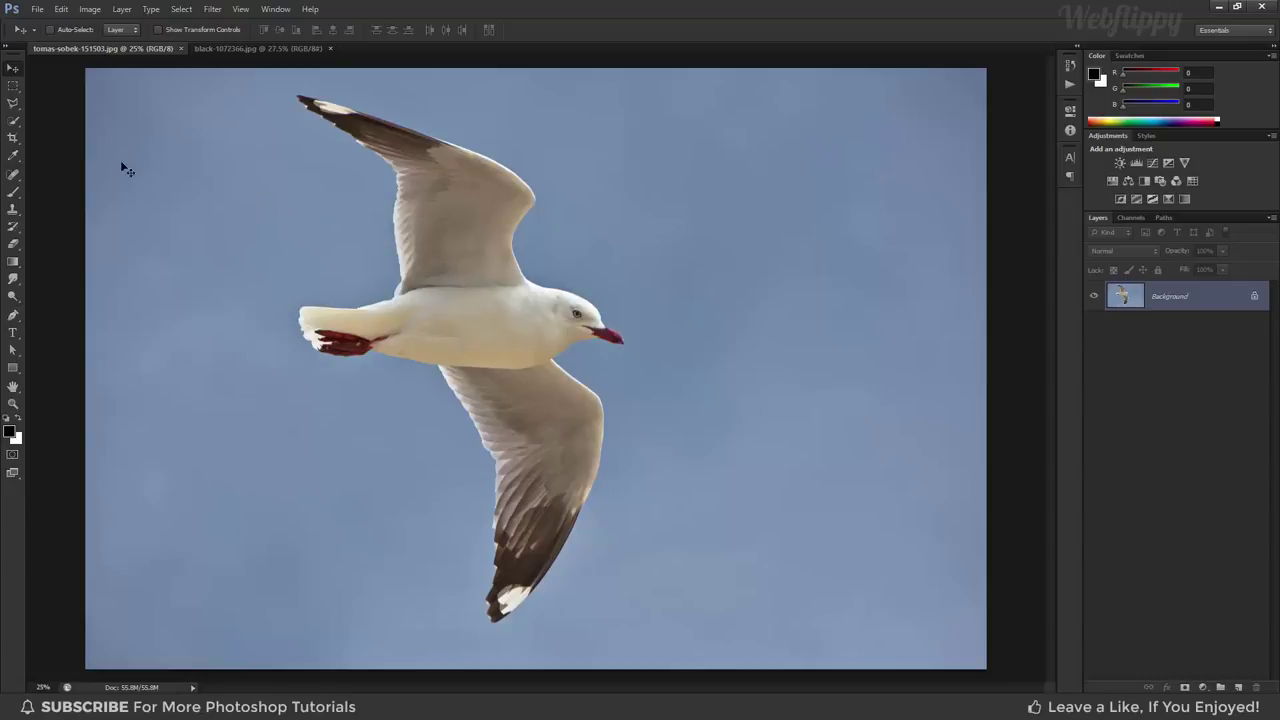
- Select the whole flying seagull using the Quick Selection Tool with a smaller brush
left_click(13, 121)
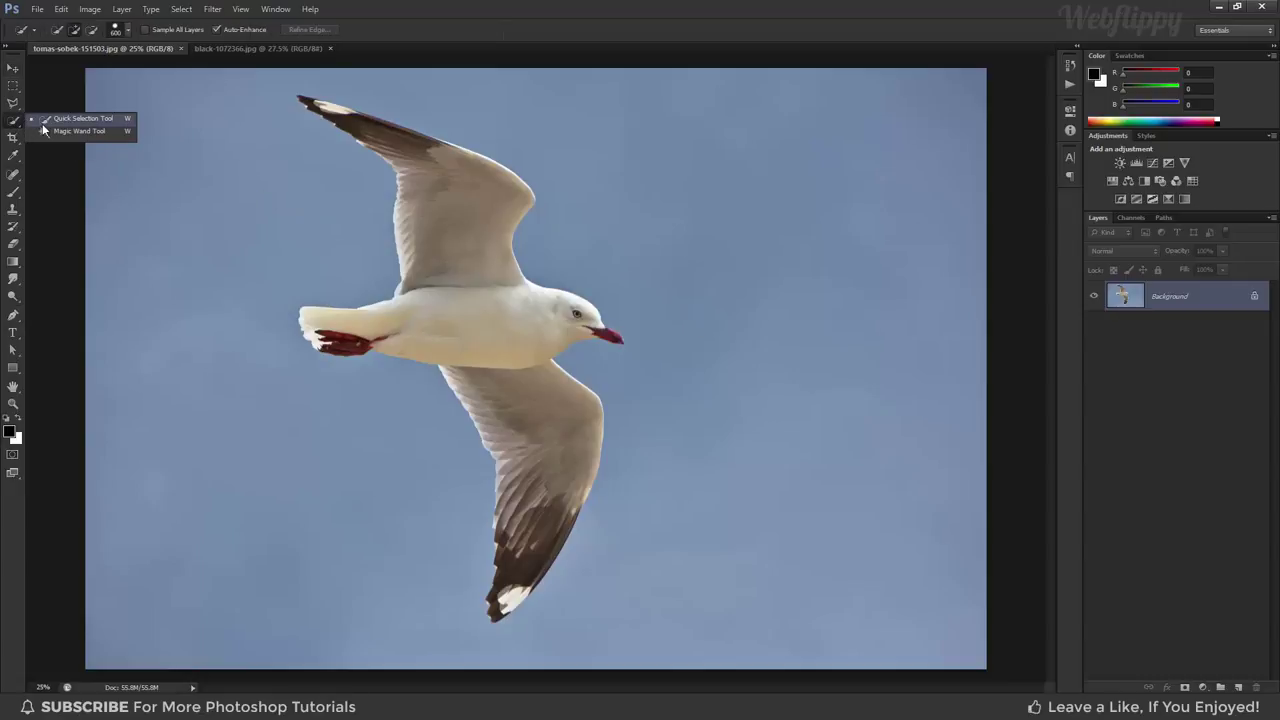
left_click(44, 120)
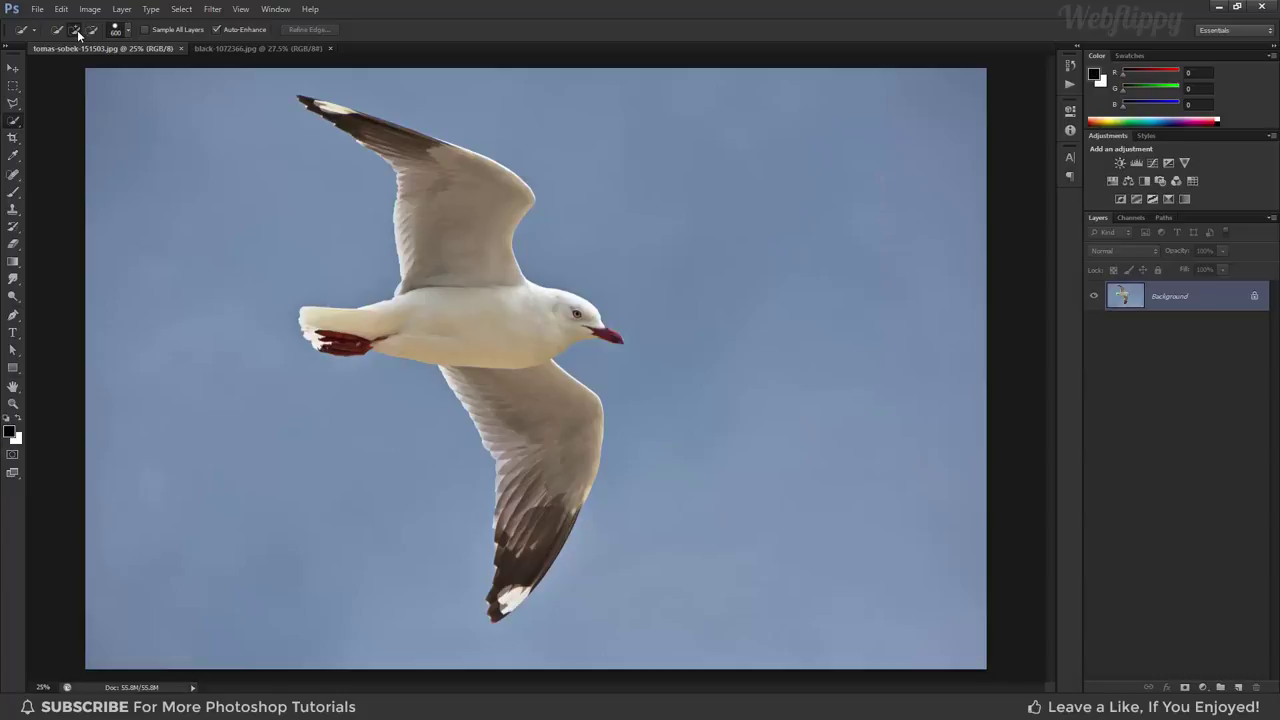
key("bracketleft")
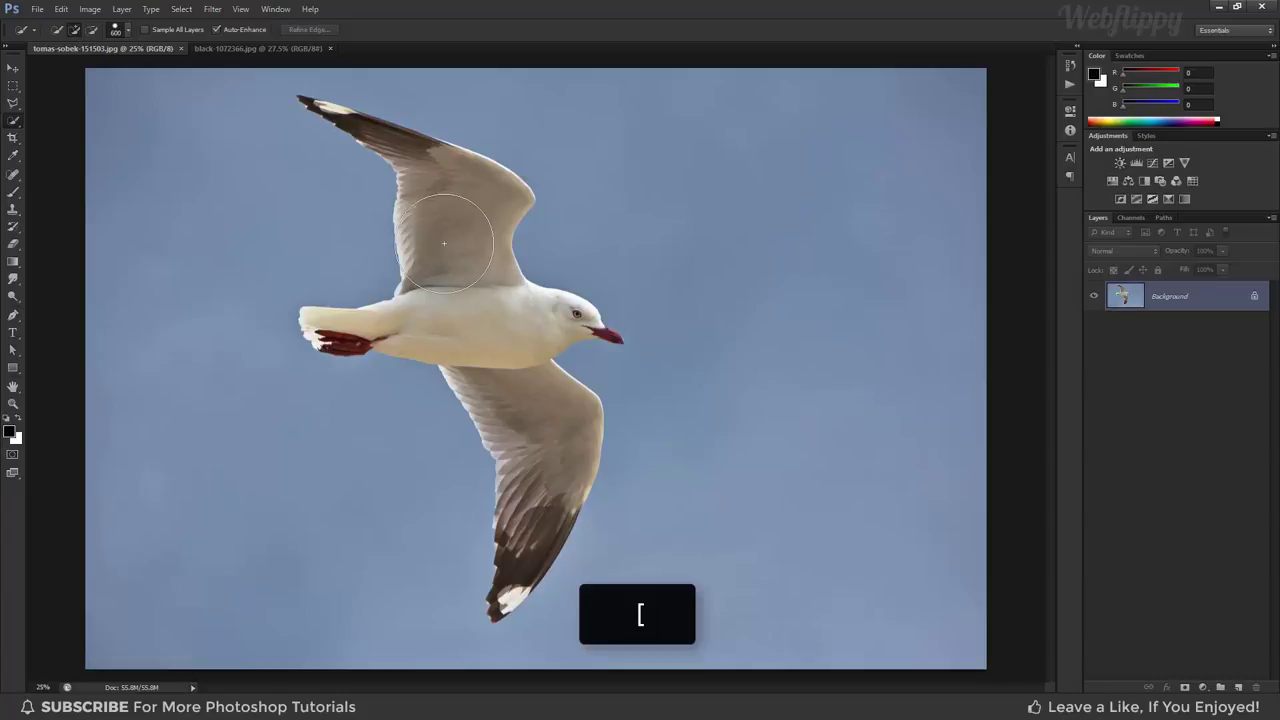
key("bracketleft")
key("bracketleft")
key("bracketleft")
key("bracketleft")
key("bracketleft")
key("bracketleft")
key("bracketleft")
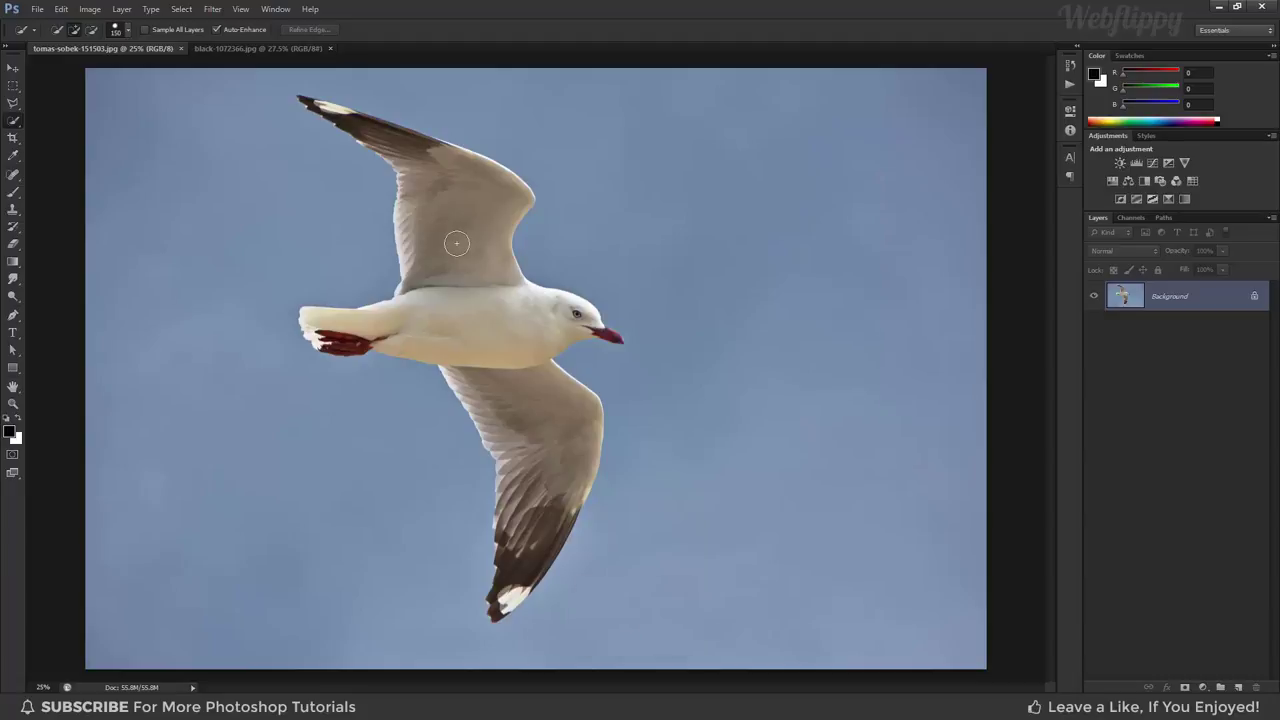
key("bracketleft")
key("bracketleft")
mouse_move(344, 121)
left_mouse_down()
mouse_move(550, 458)
mouse_move(522, 482)
left_mouse_up()
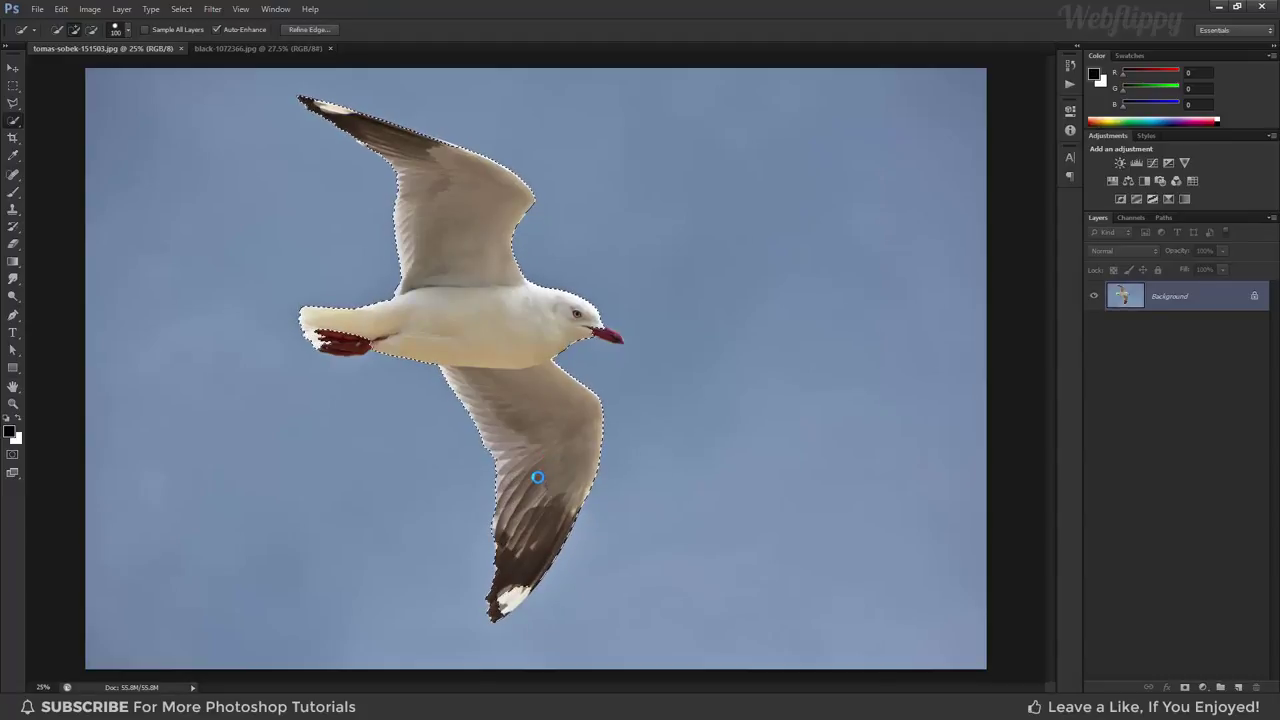
- Add the white wing-tip feather to the gull selection and trim away stray sky
scroll(518, 608, "up", 5)
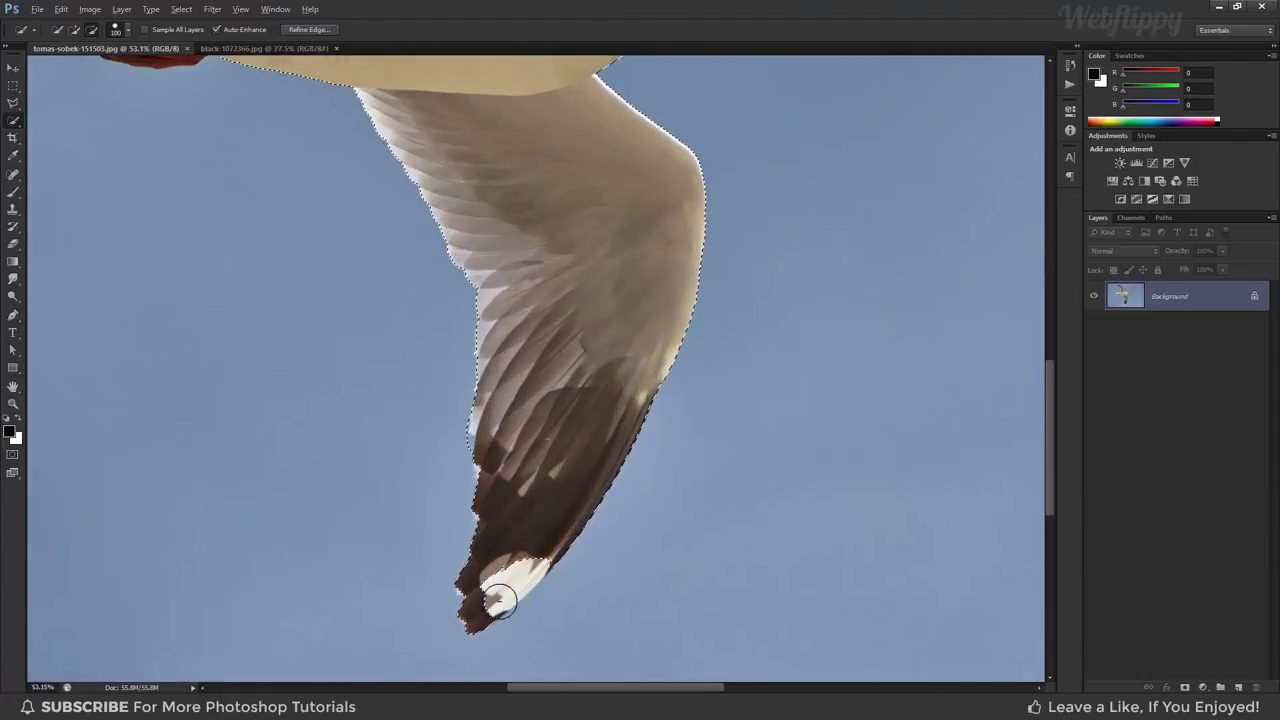
left_click_drag(496, 590, 571, 600)
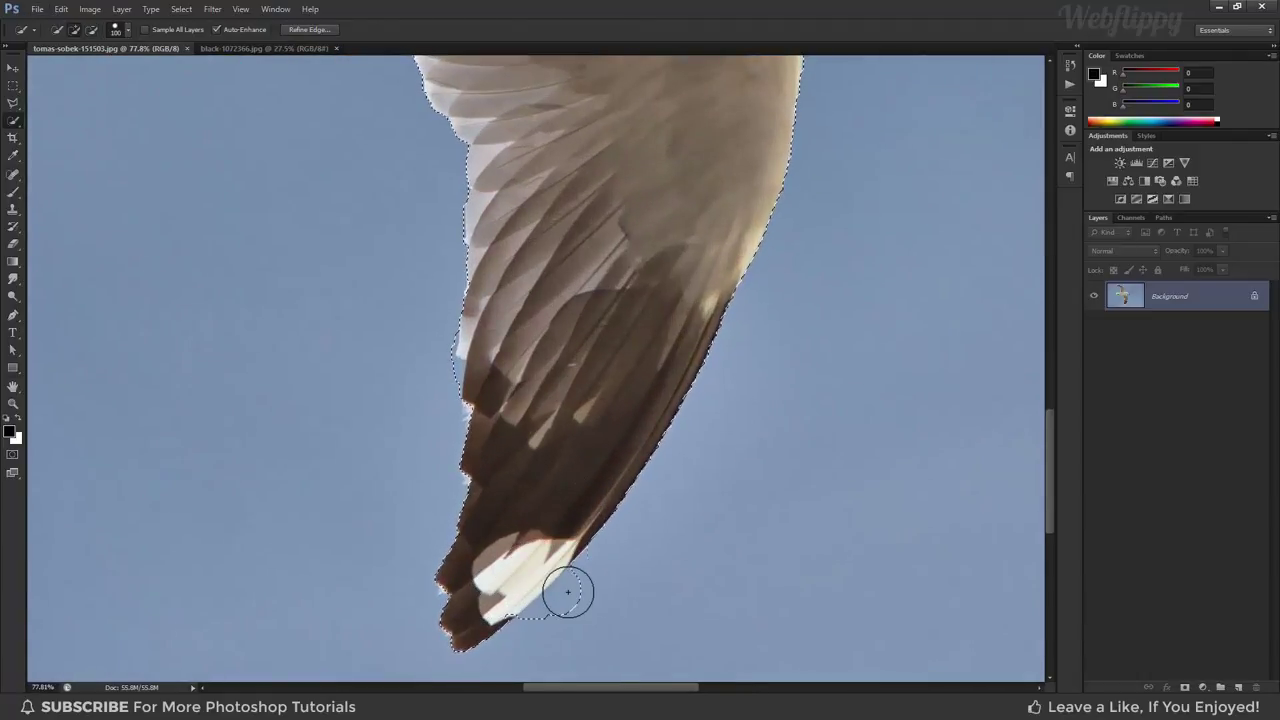
left_click_drag(629, 534, 603, 391)
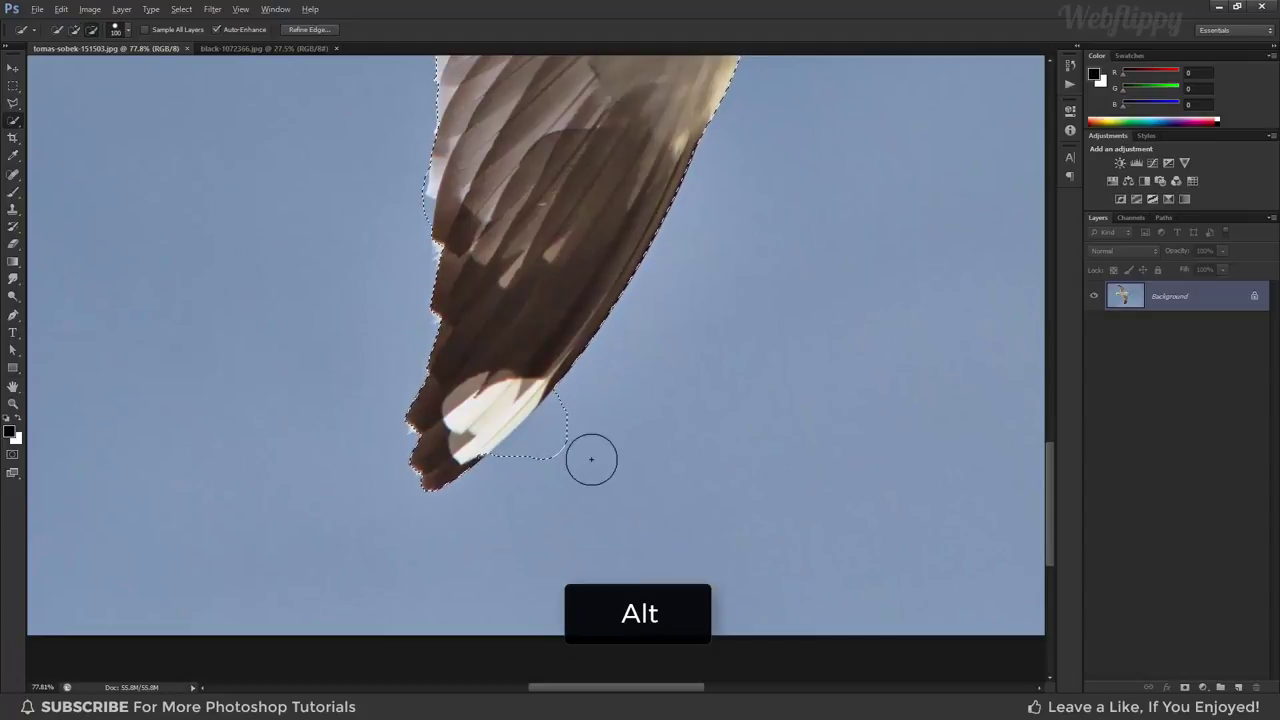
mouse_move(536, 463)
left_mouse_down()
mouse_move(514, 471)
mouse_move(571, 409)
mouse_move(511, 471)
left_mouse_up()
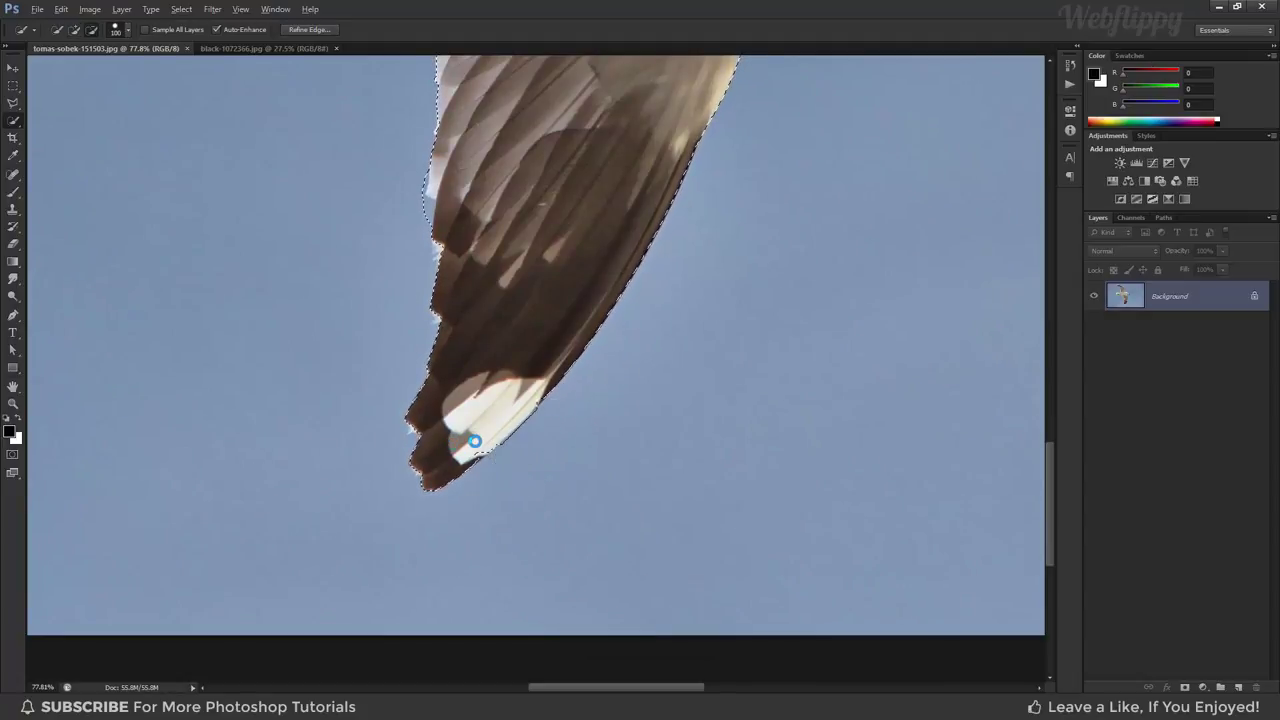
left_click_drag(471, 428, 486, 379)
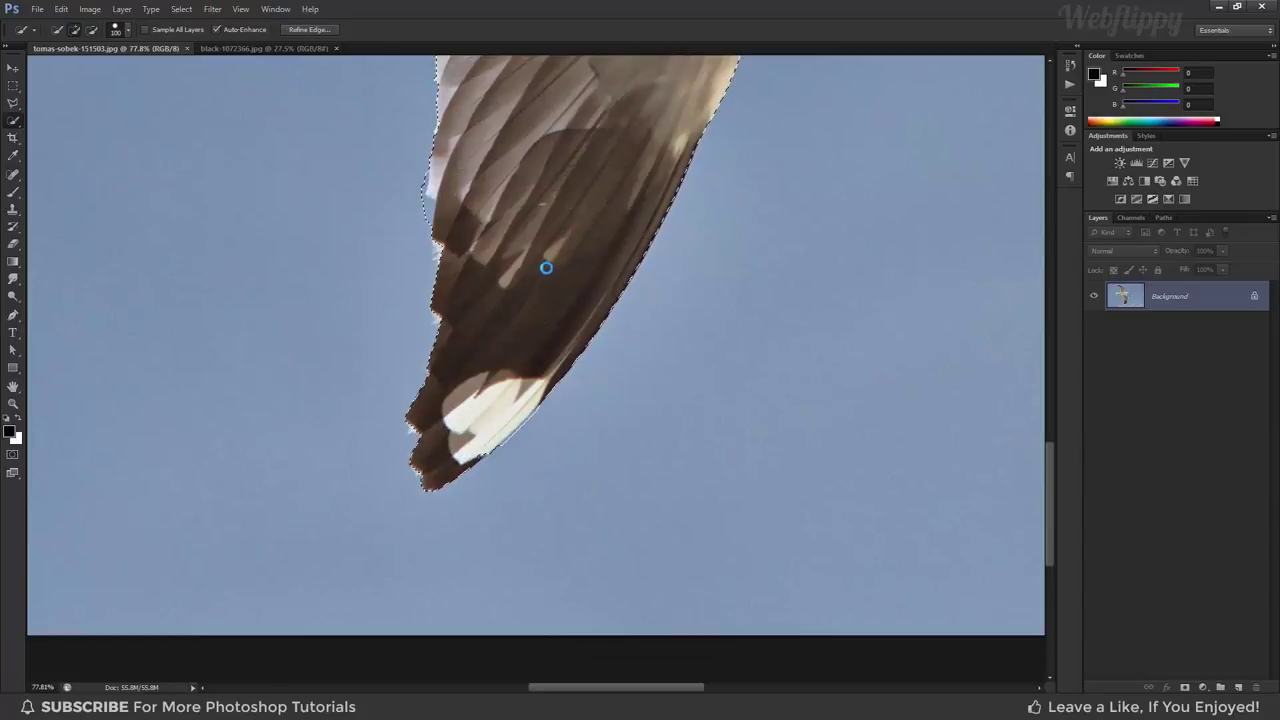
- Extend the selection over the whole red beak with a smaller brush, then fit the image on screen
scroll(546, 267, "down", 3)
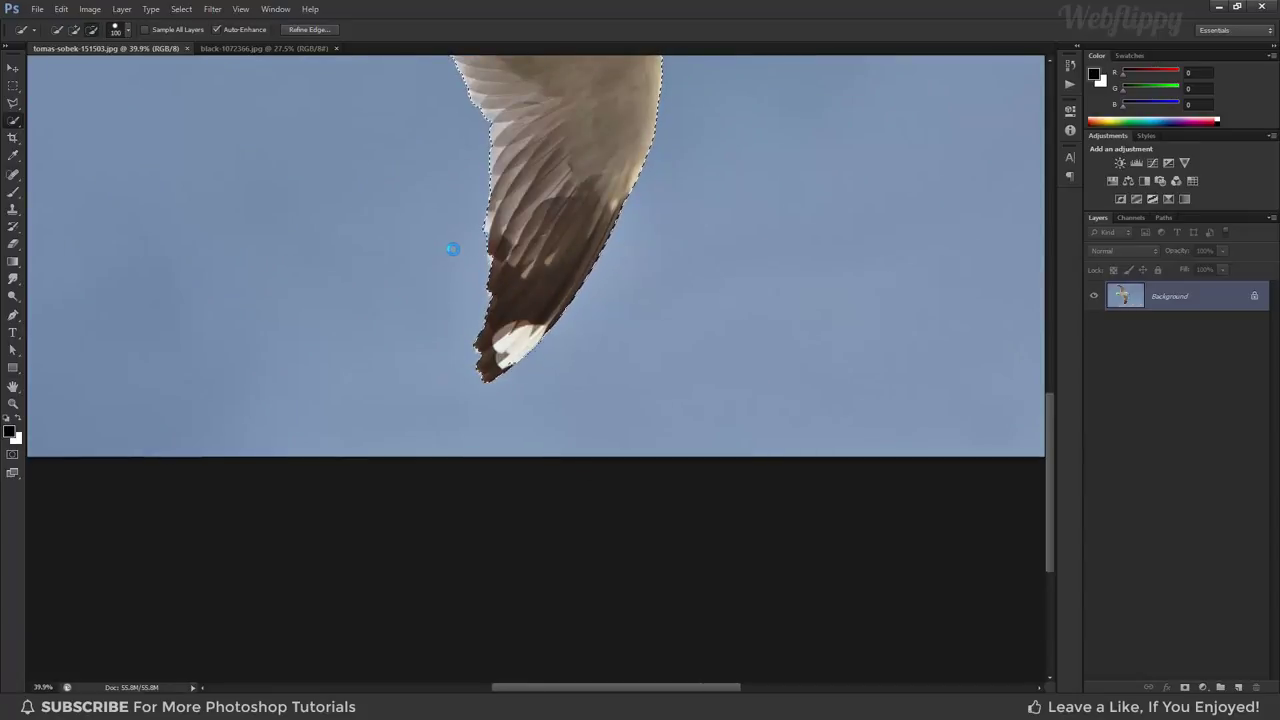
scroll(460, 230, "up", 5)
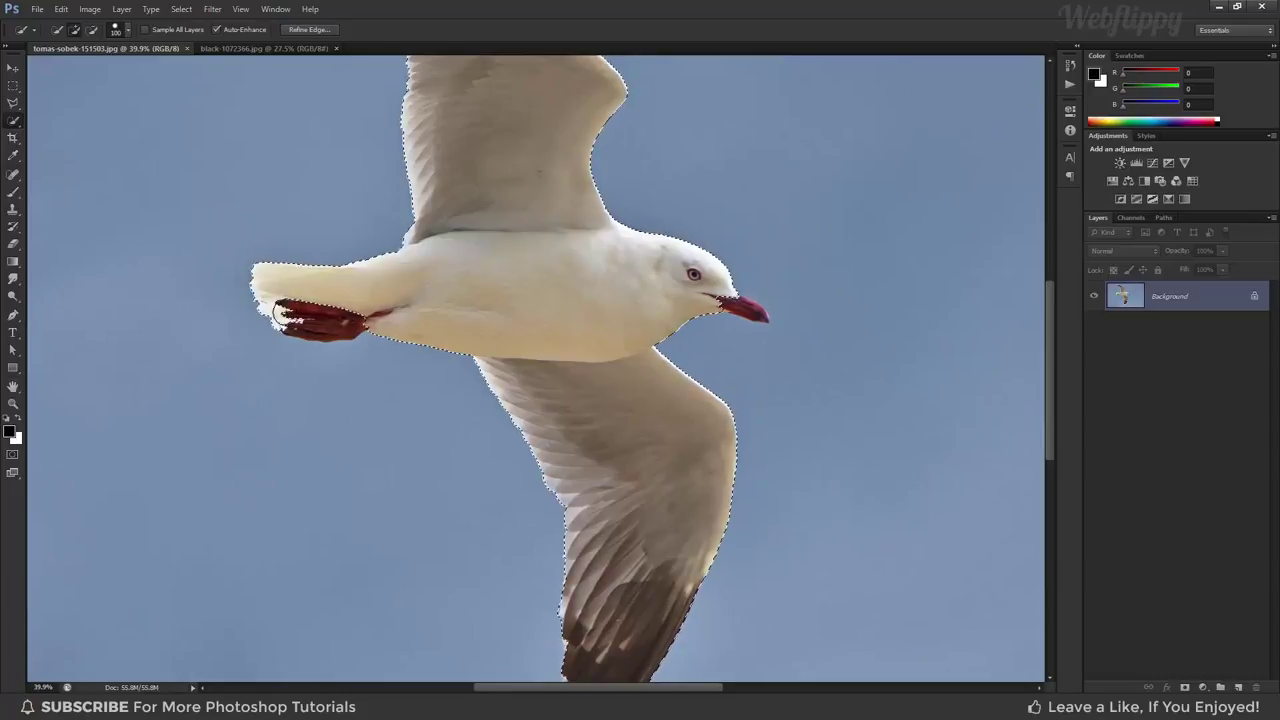
scroll(686, 278, "up", 2)
scroll(682, 333, "up", 3)
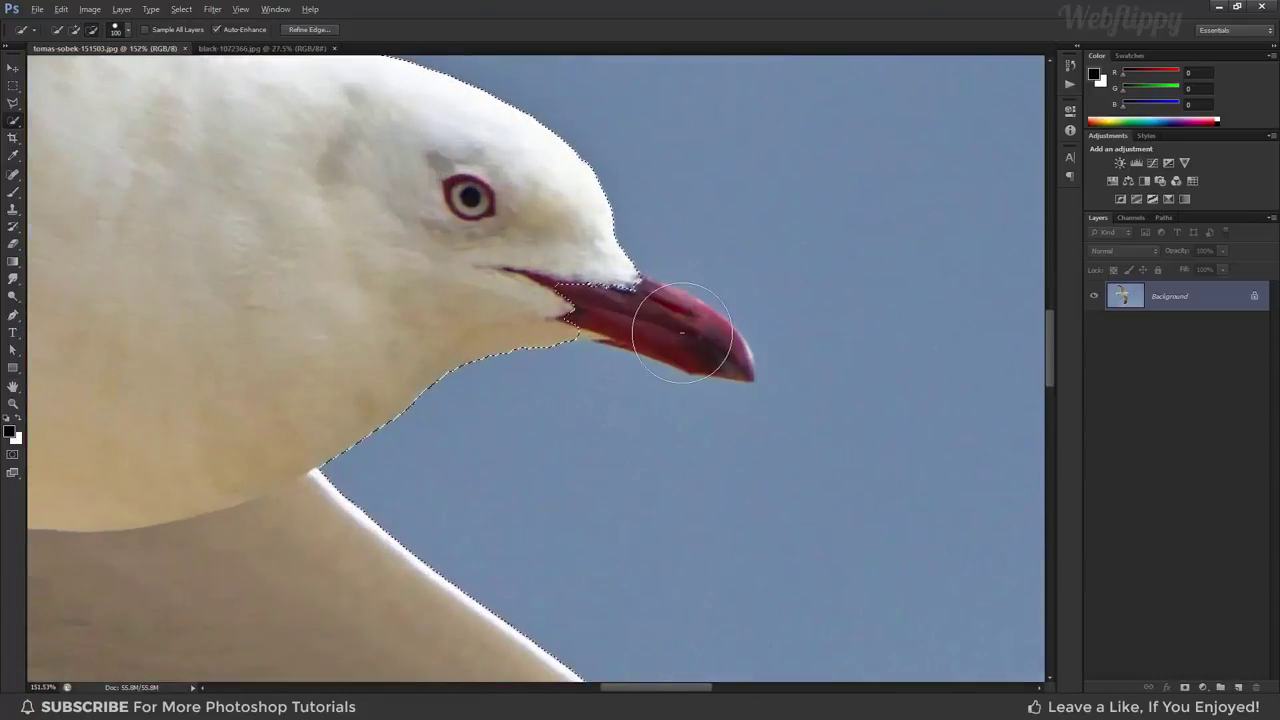
key("bracketleft")
key("bracketleft")
key("bracketleft")
left_click_drag(680, 323, 643, 297)
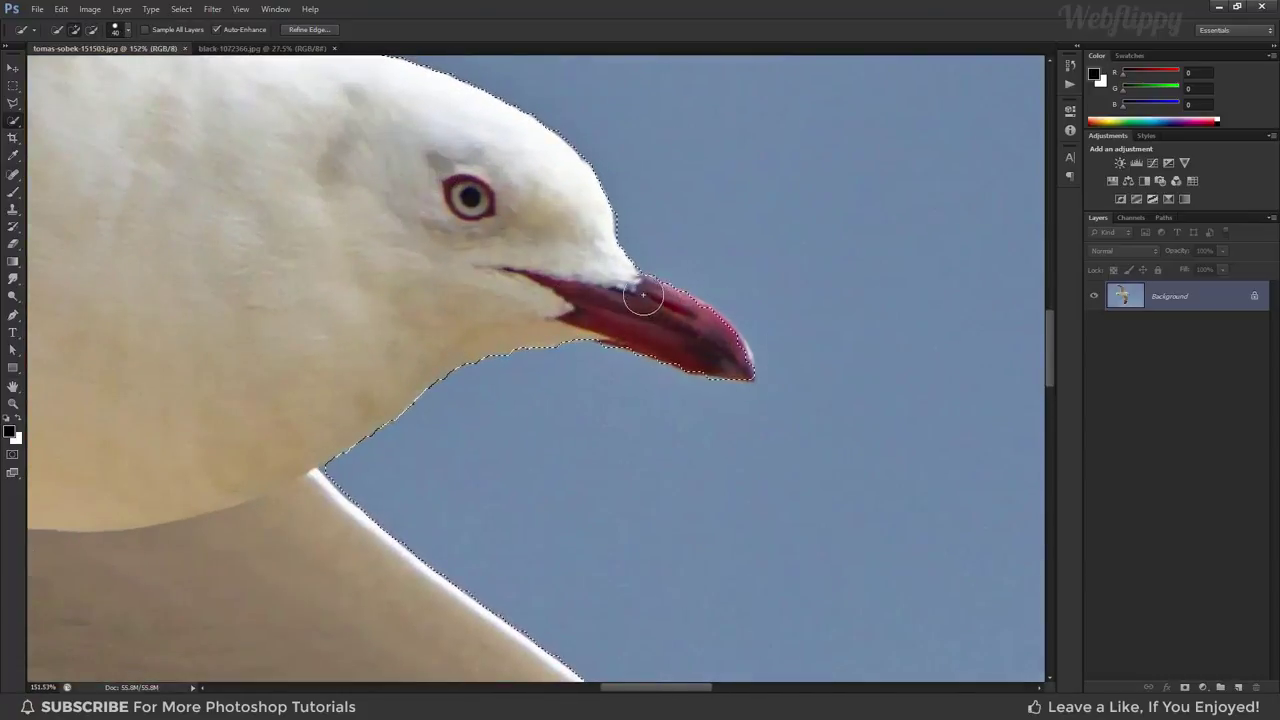
scroll(603, 296, "down", 2)
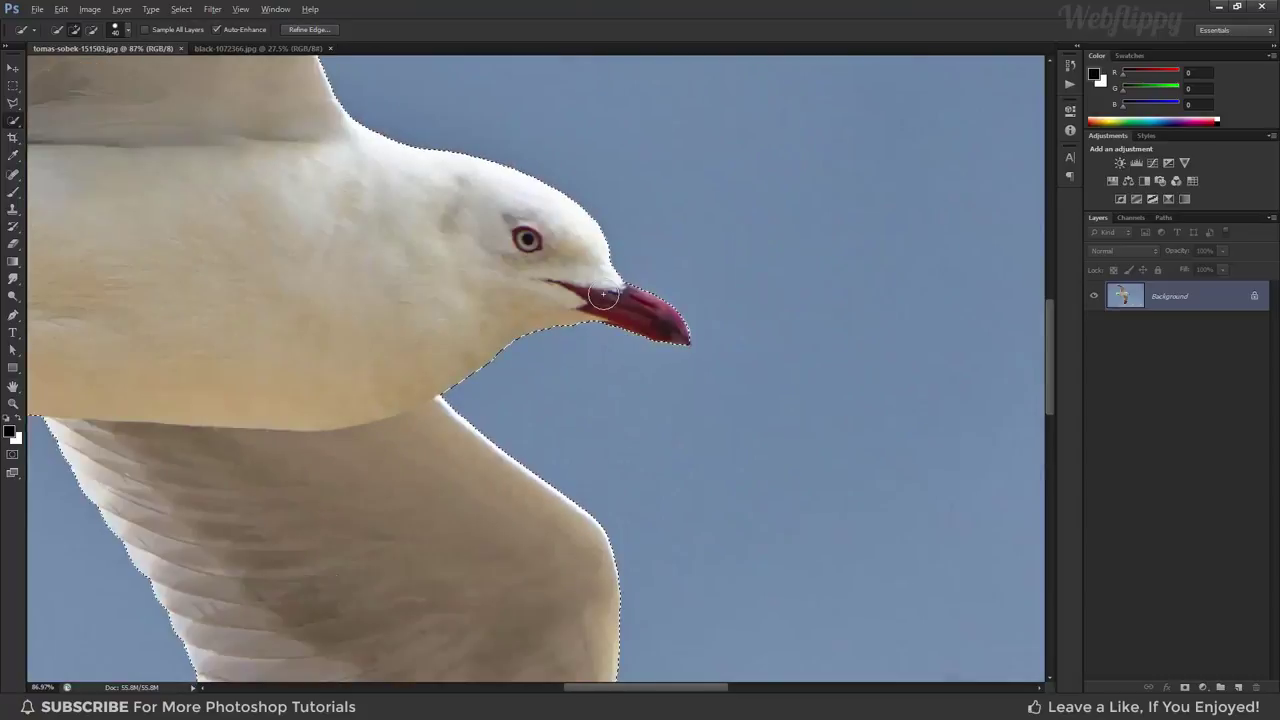
key("ctrl+0")
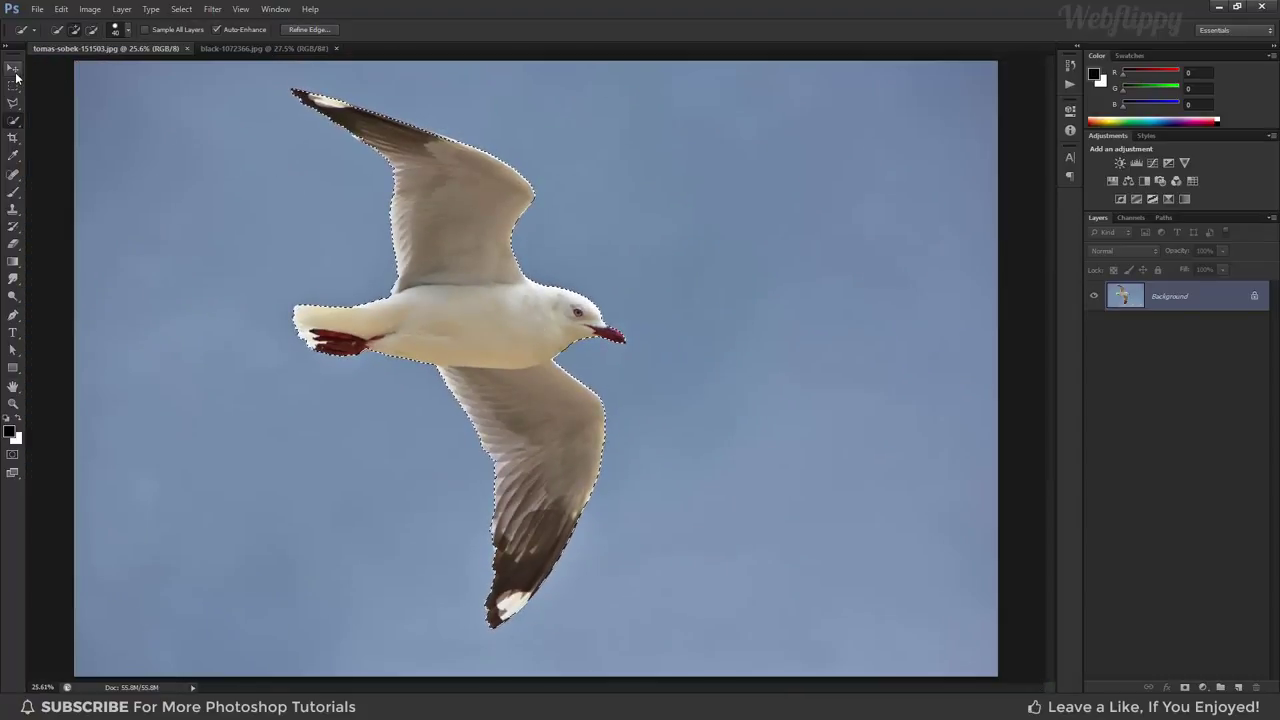
- Copy the gull to Layer 1, hide the Background layer, and convert Layer 1 to a Smart Object
left_click(14, 69)
key("ctrl+j")
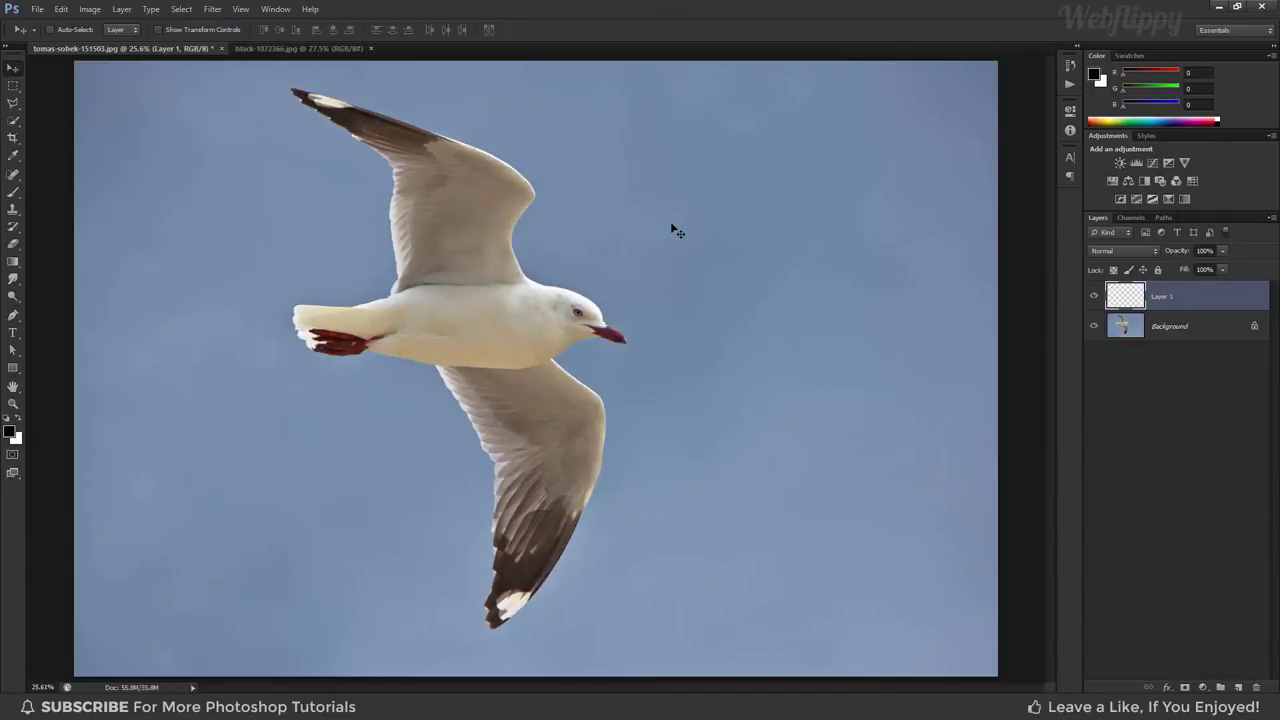
left_click(1096, 326)
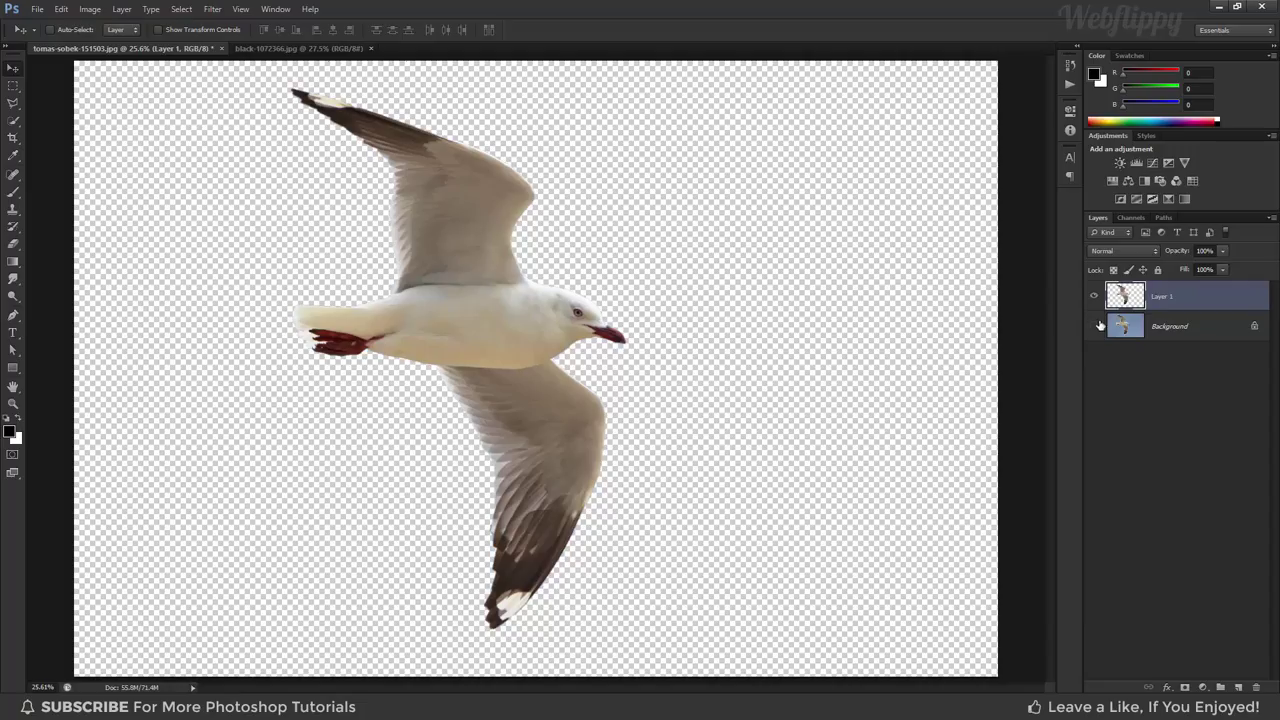
right_click(1203, 301)
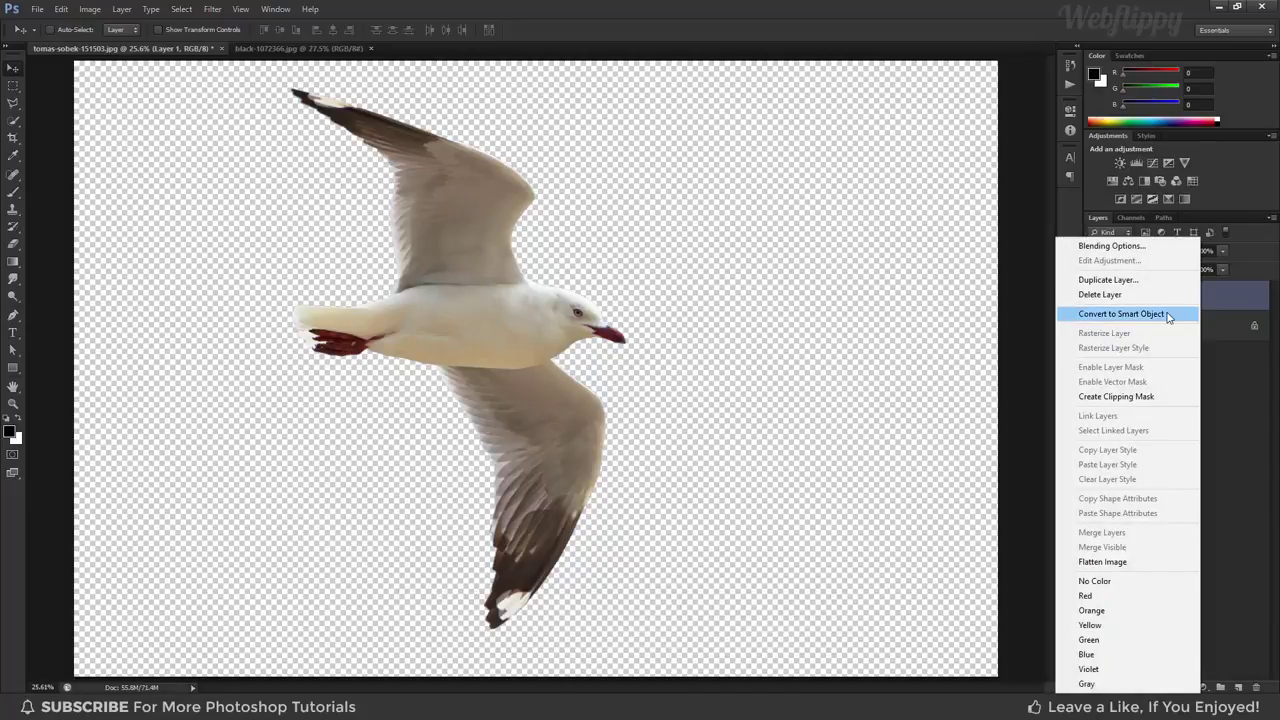
left_click(1168, 314)
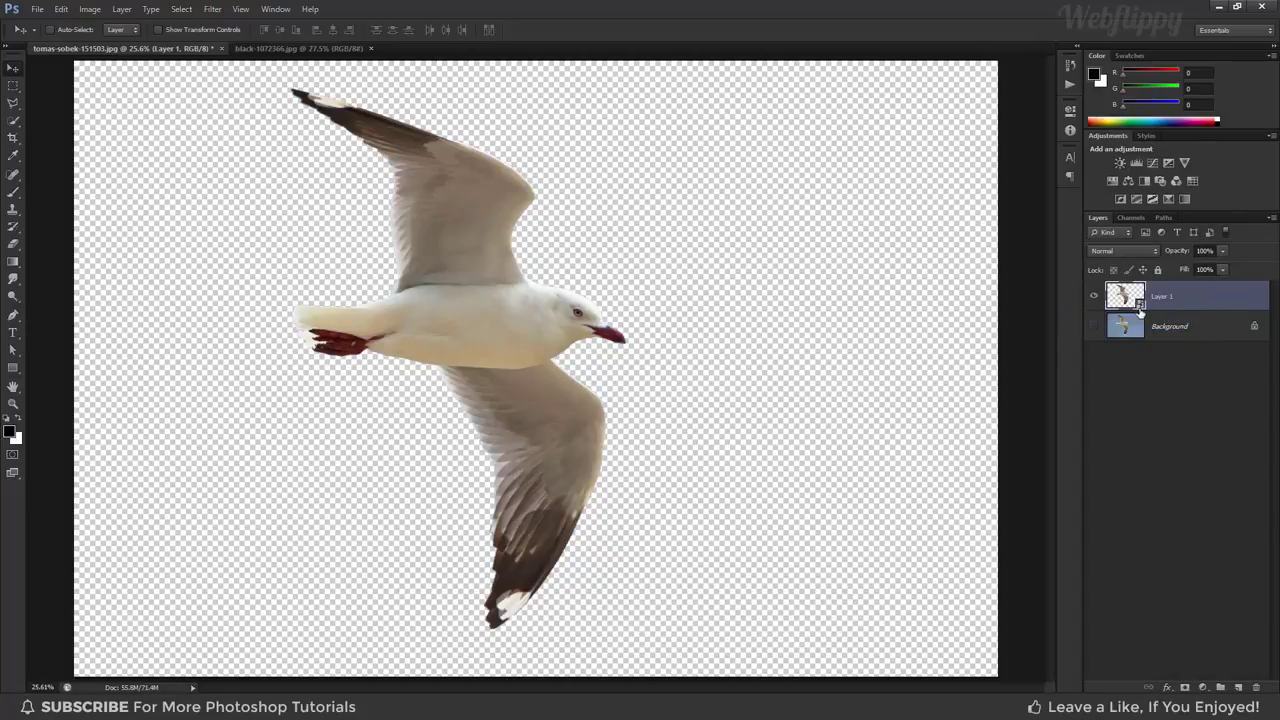
- Confirm the foreground colour is white #ffffff without changing it, then select the Move tool
left_click(18, 422)
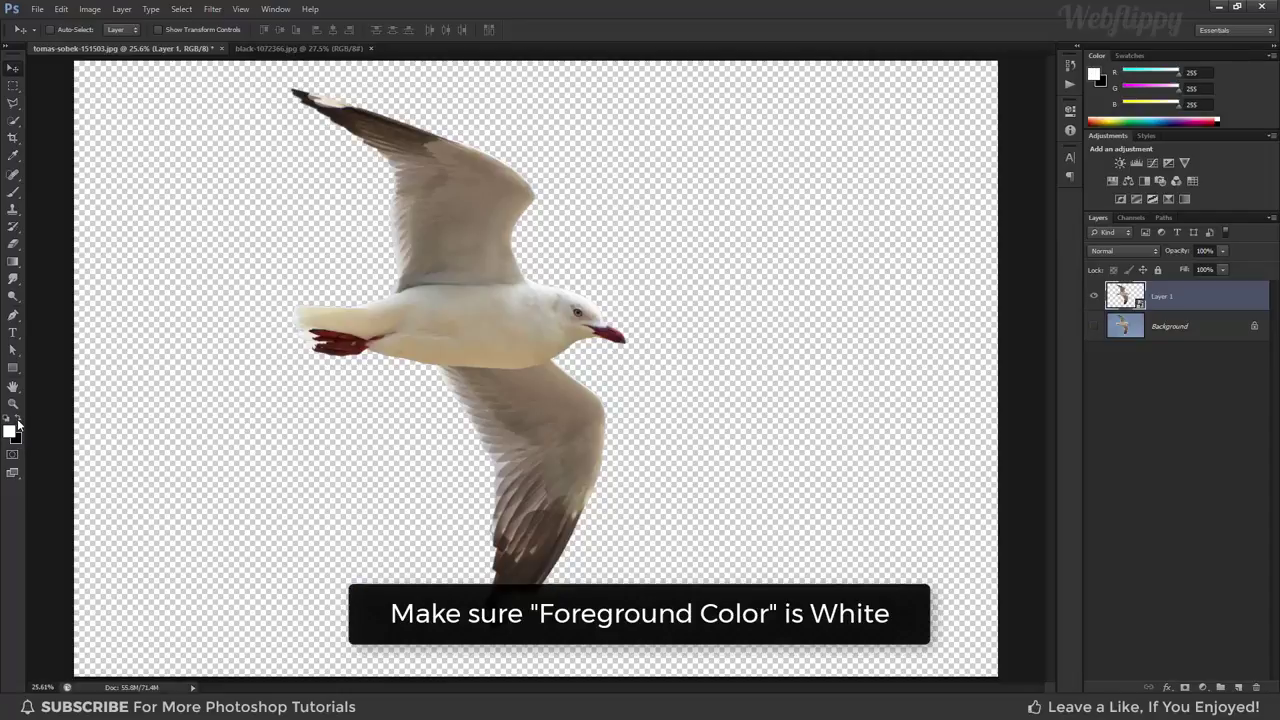
left_click(10, 432)
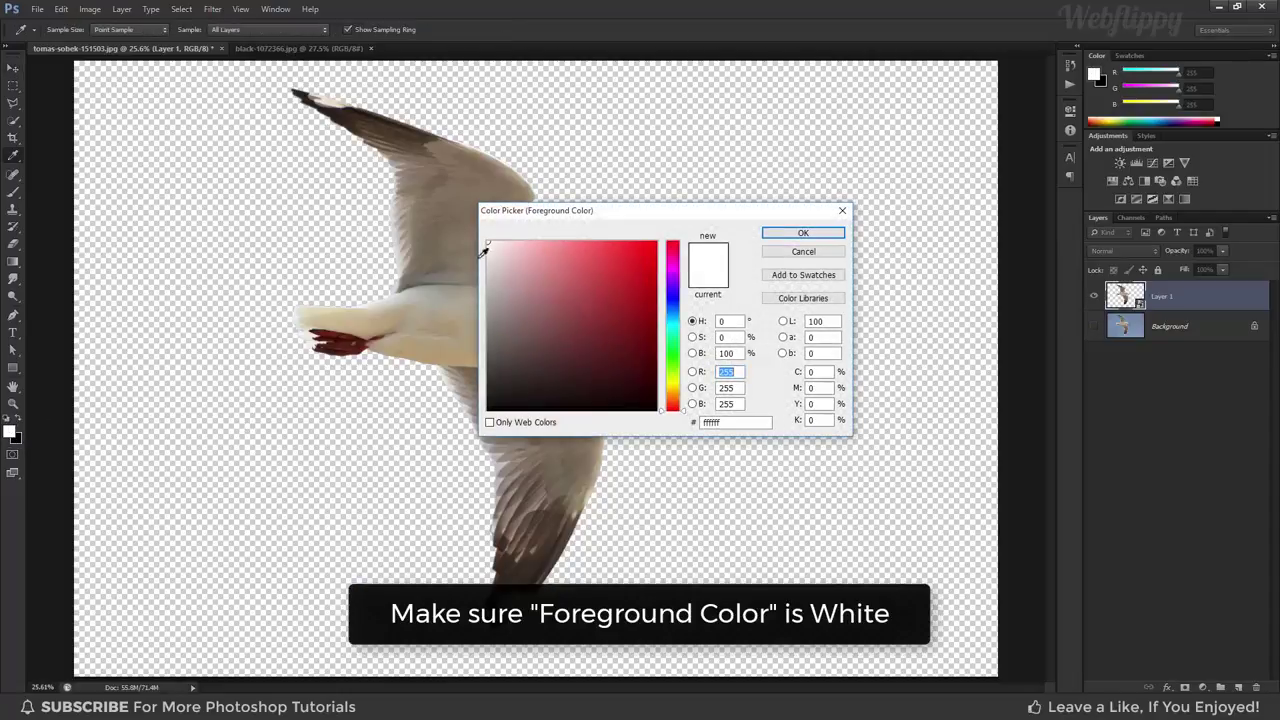
left_click_drag(564, 214, 552, 212)
left_click_drag(493, 250, 463, 229)
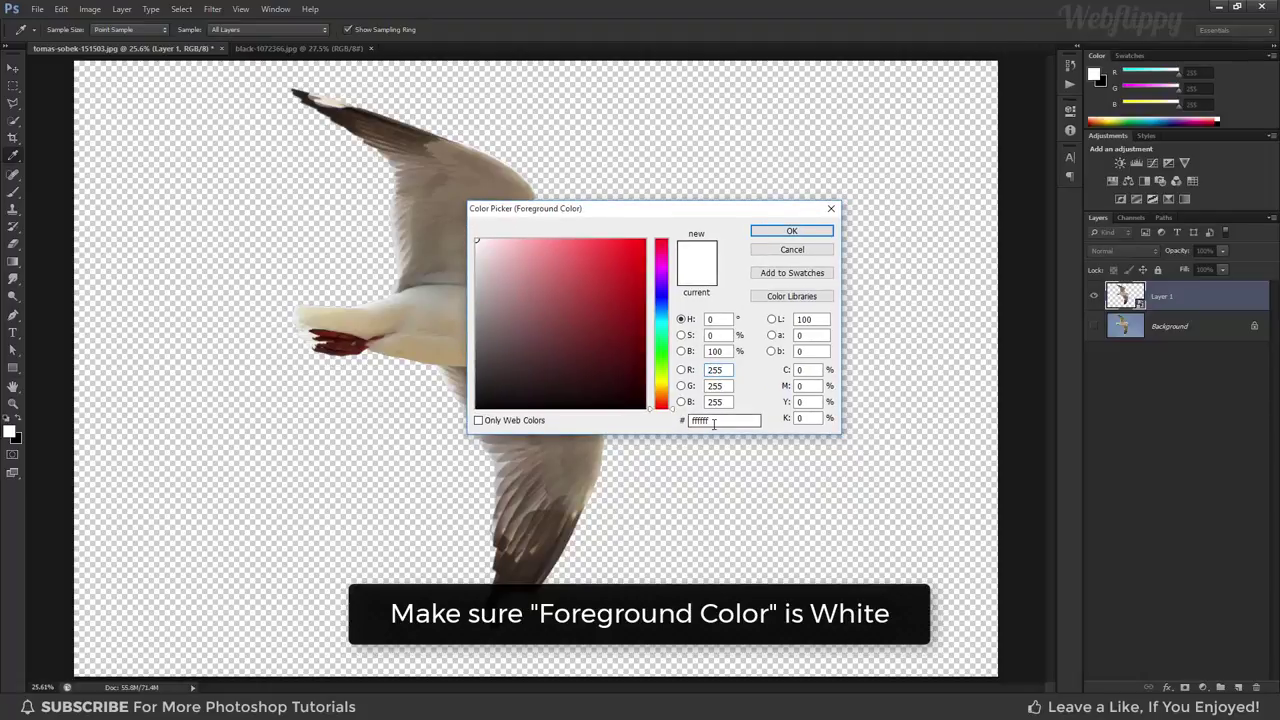
left_click(767, 250)
key("v")
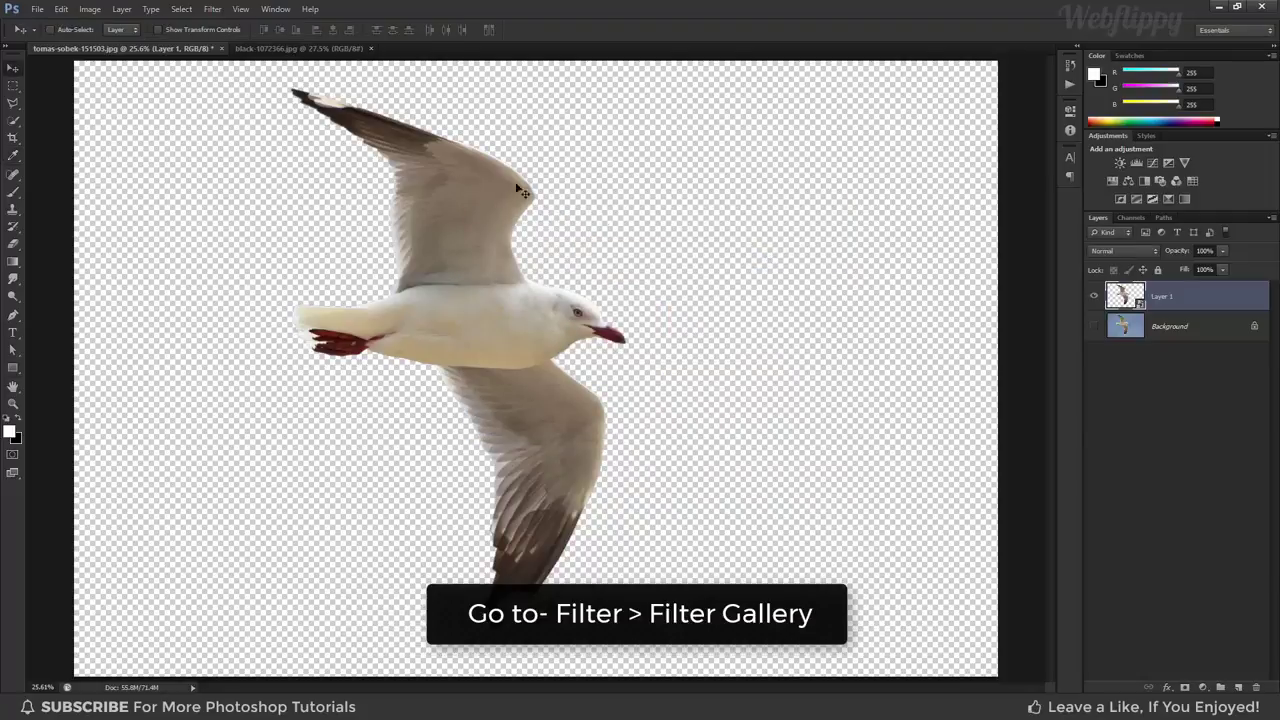
- Open the Filter Gallery with the preview fitted on screen and the Artistic category collapsed
left_click(213, 12)
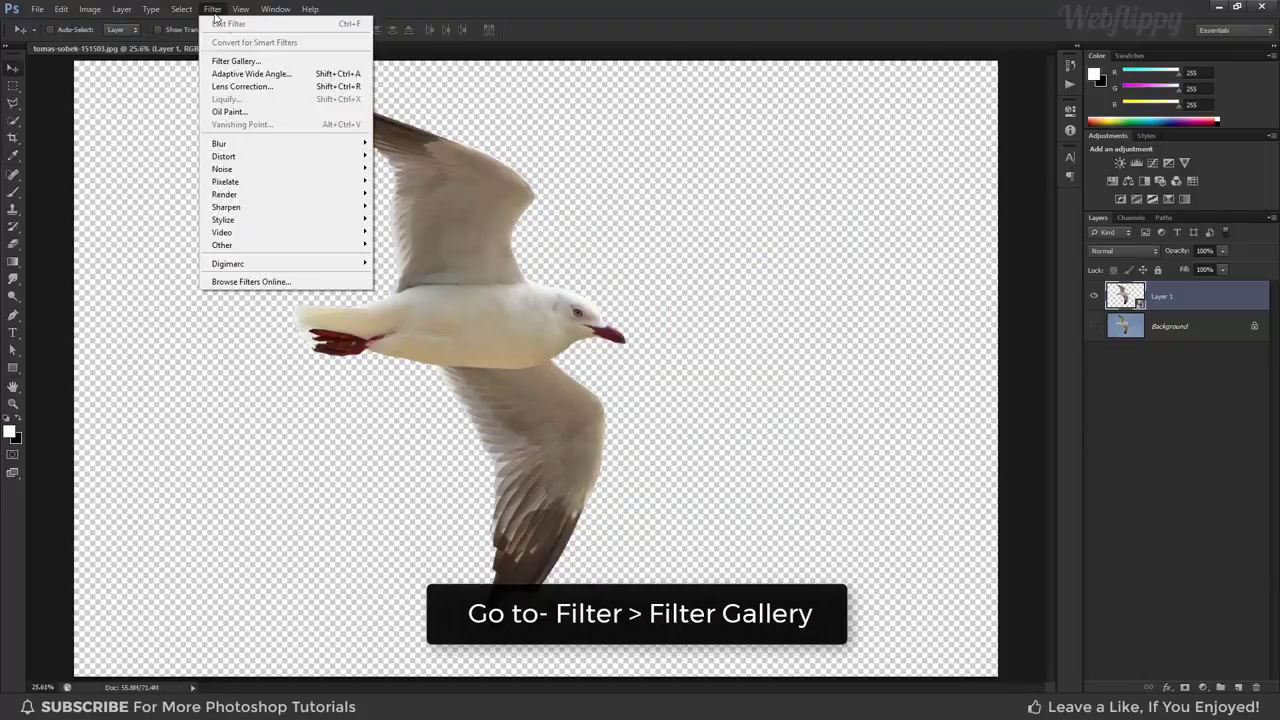
left_click(240, 61)
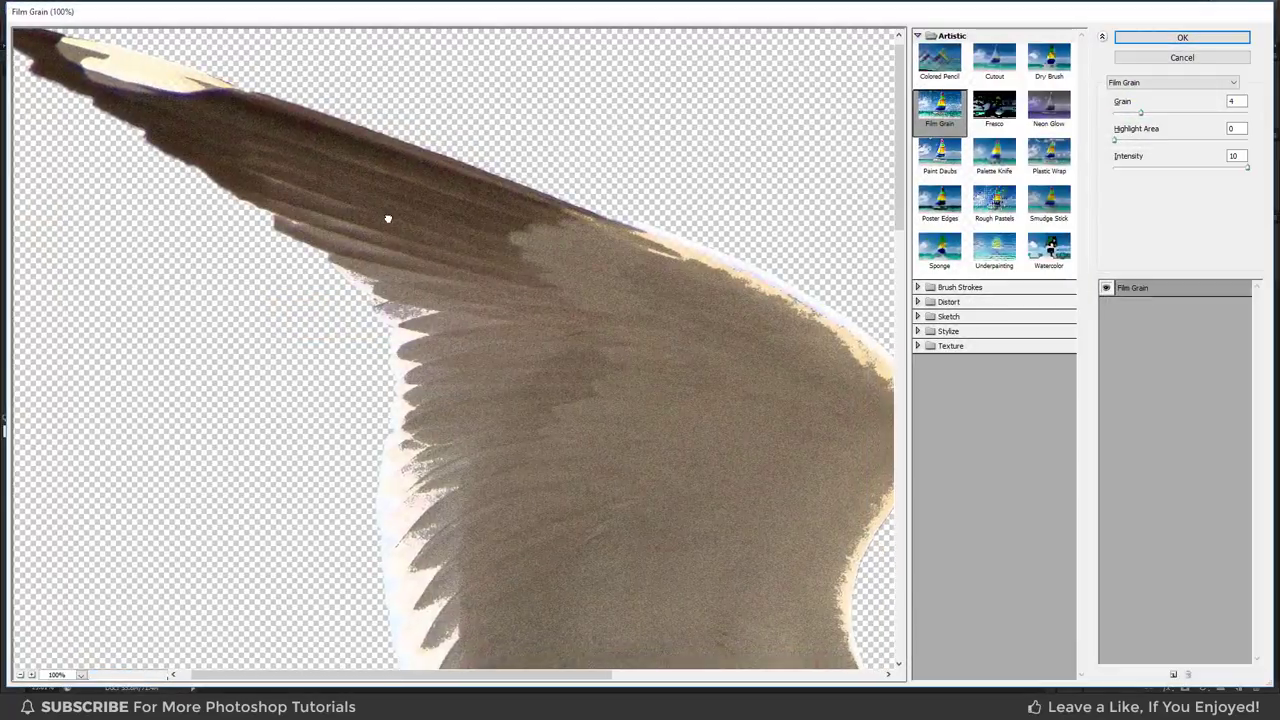
left_click(81, 675)
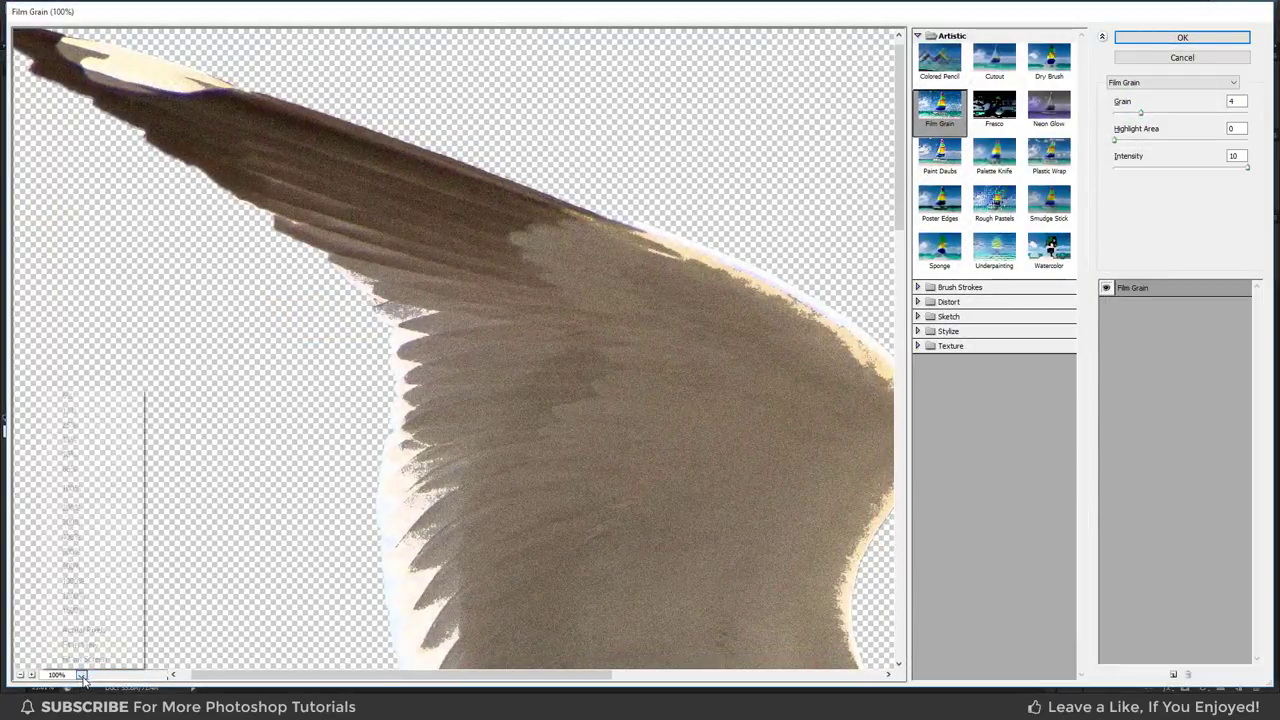
left_click(84, 659)
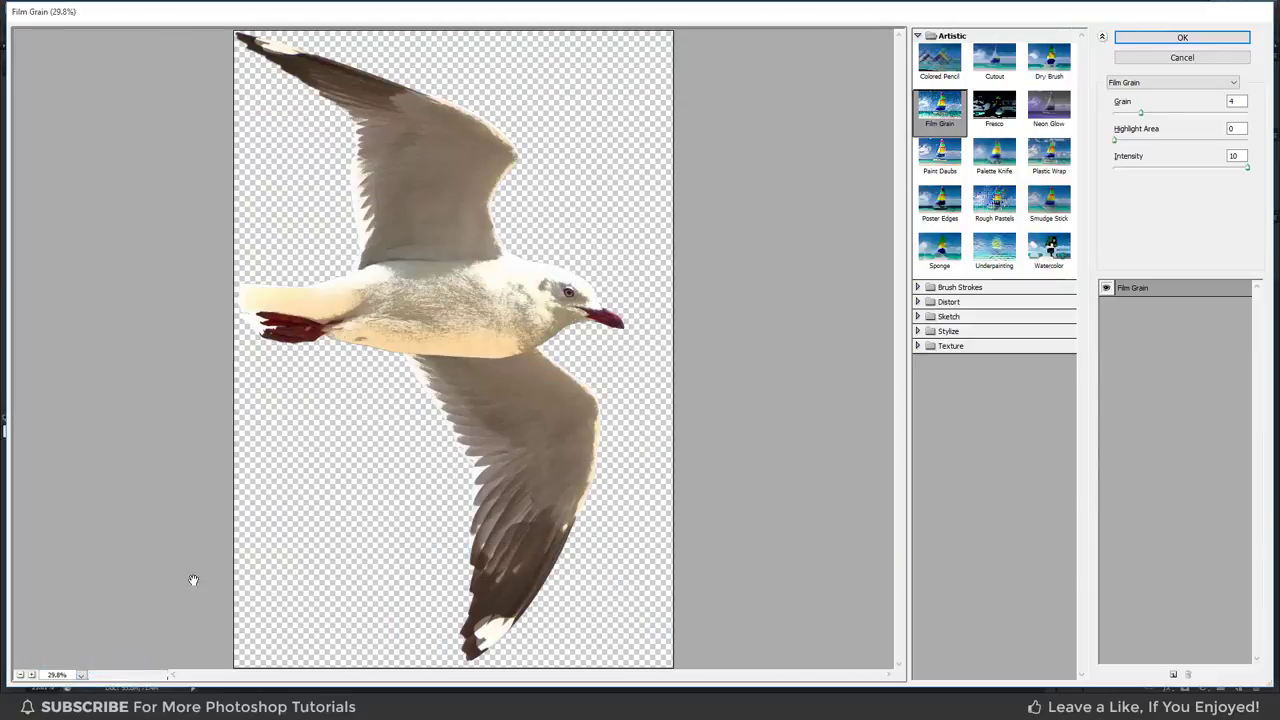
left_click(917, 36)
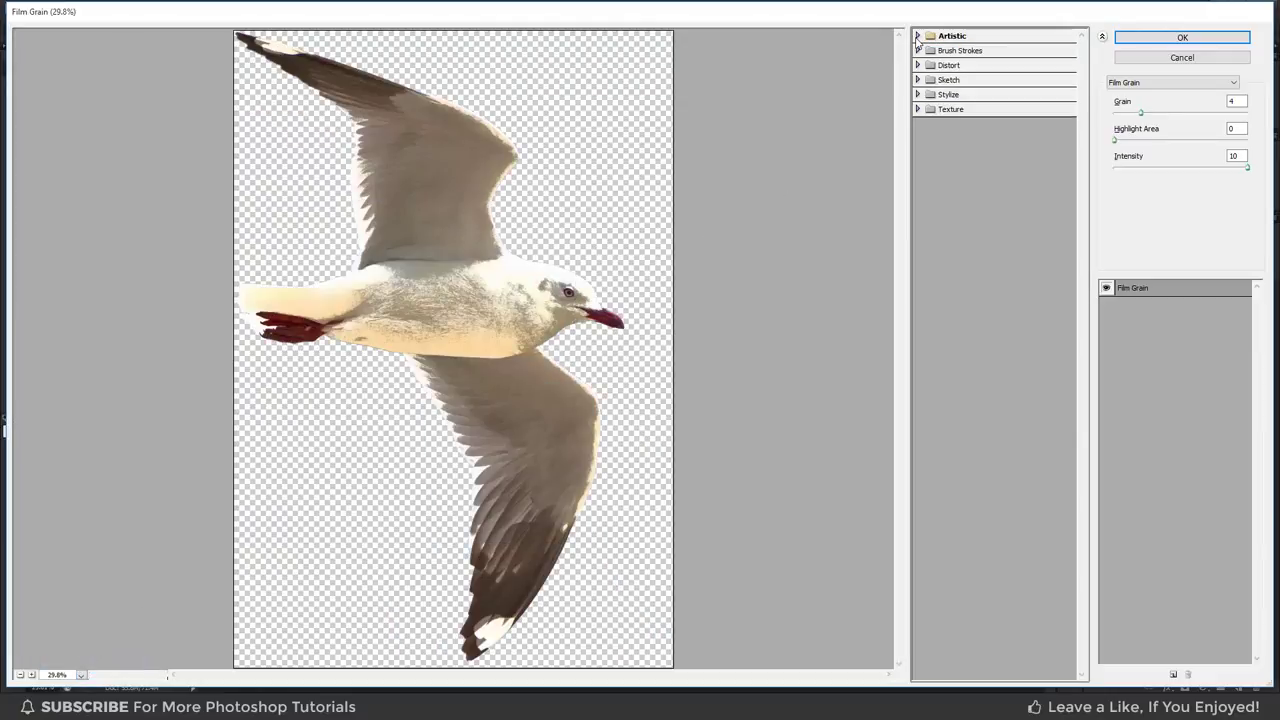
- Apply the Sketch > Photocopy filter to the seagull with Detail 3 and Darkness 45
left_click(954, 82)
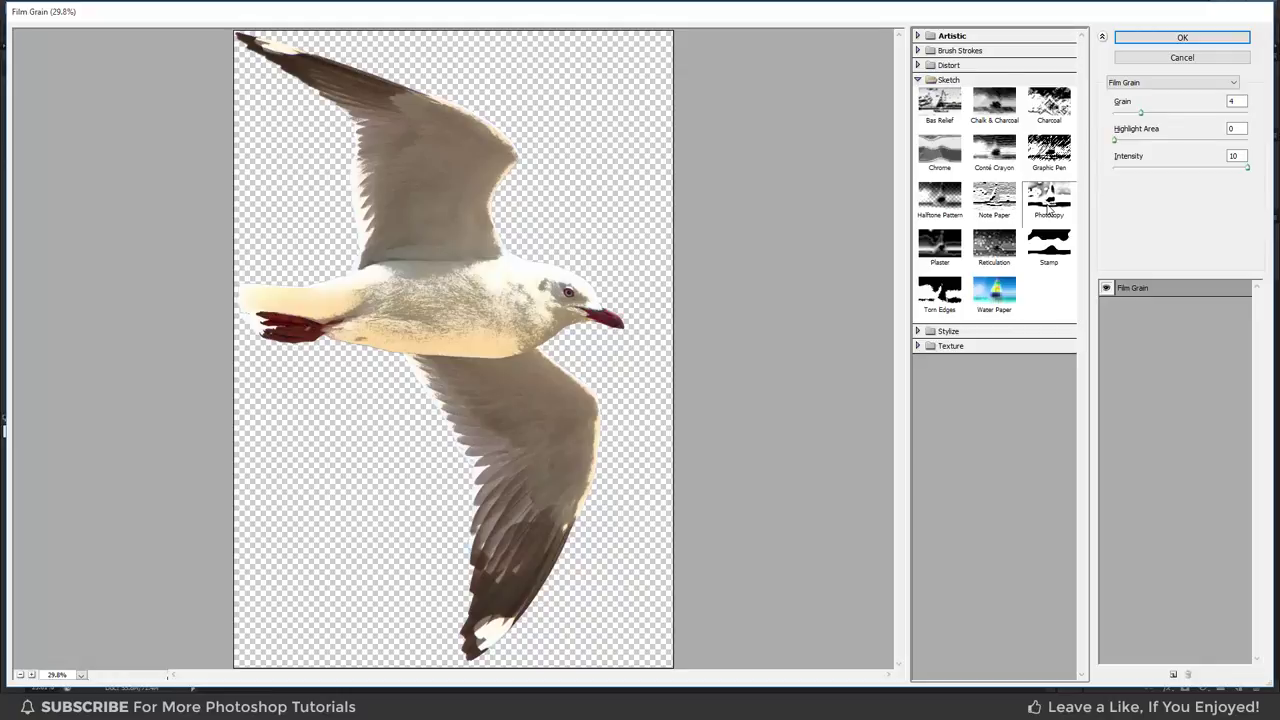
left_click(1048, 205)
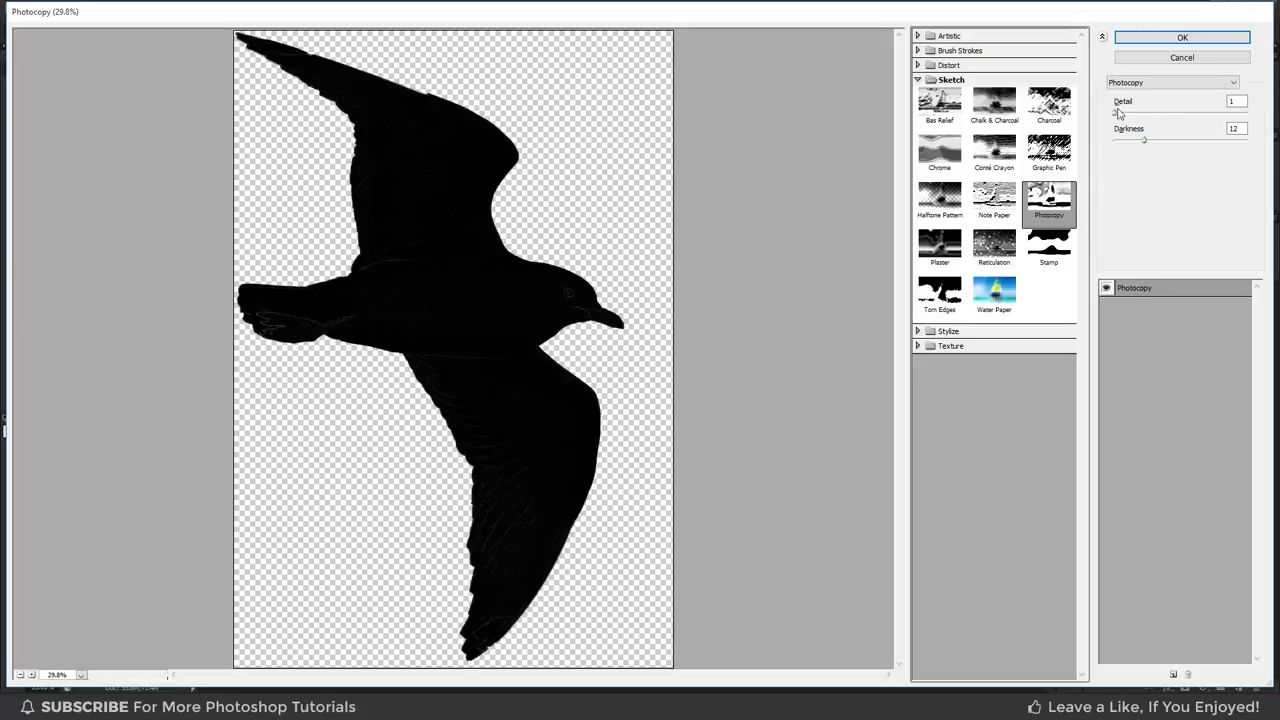
left_click_drag(1116, 118, 1133, 118)
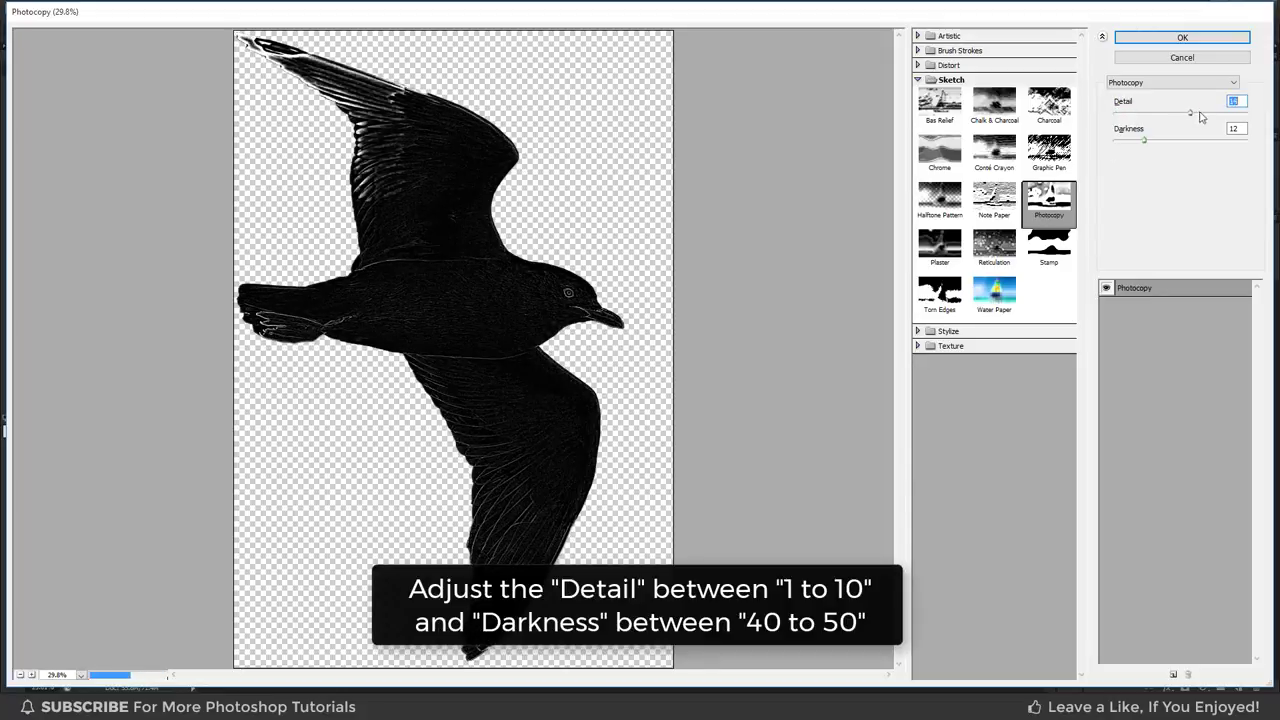
left_click_drag(1133, 118, 1236, 146)
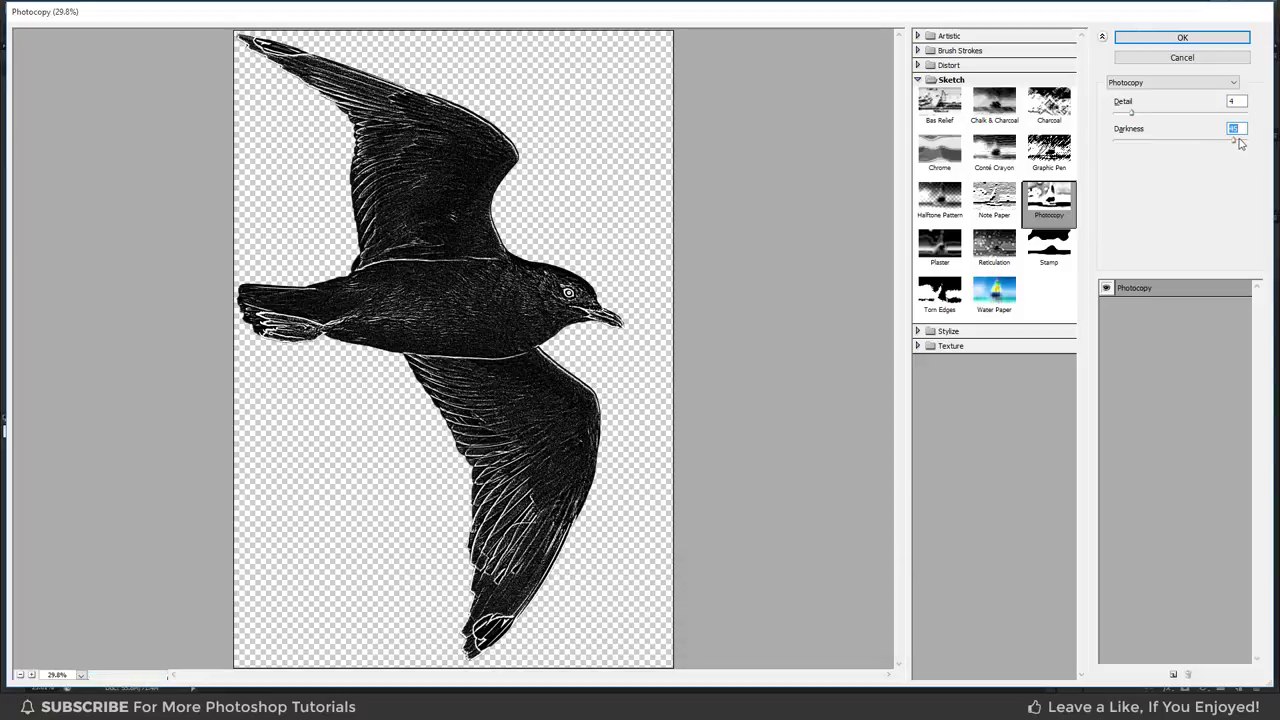
left_click_drag(1133, 113, 1129, 113)
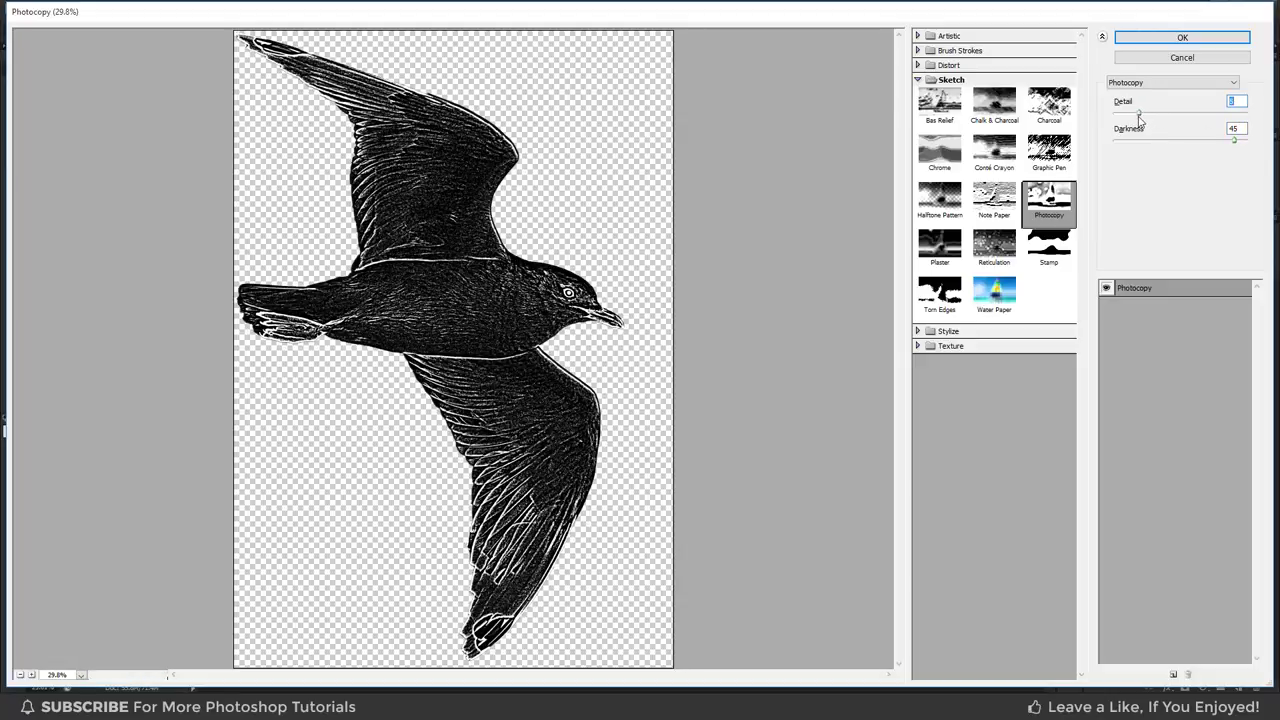
left_click(1170, 42)
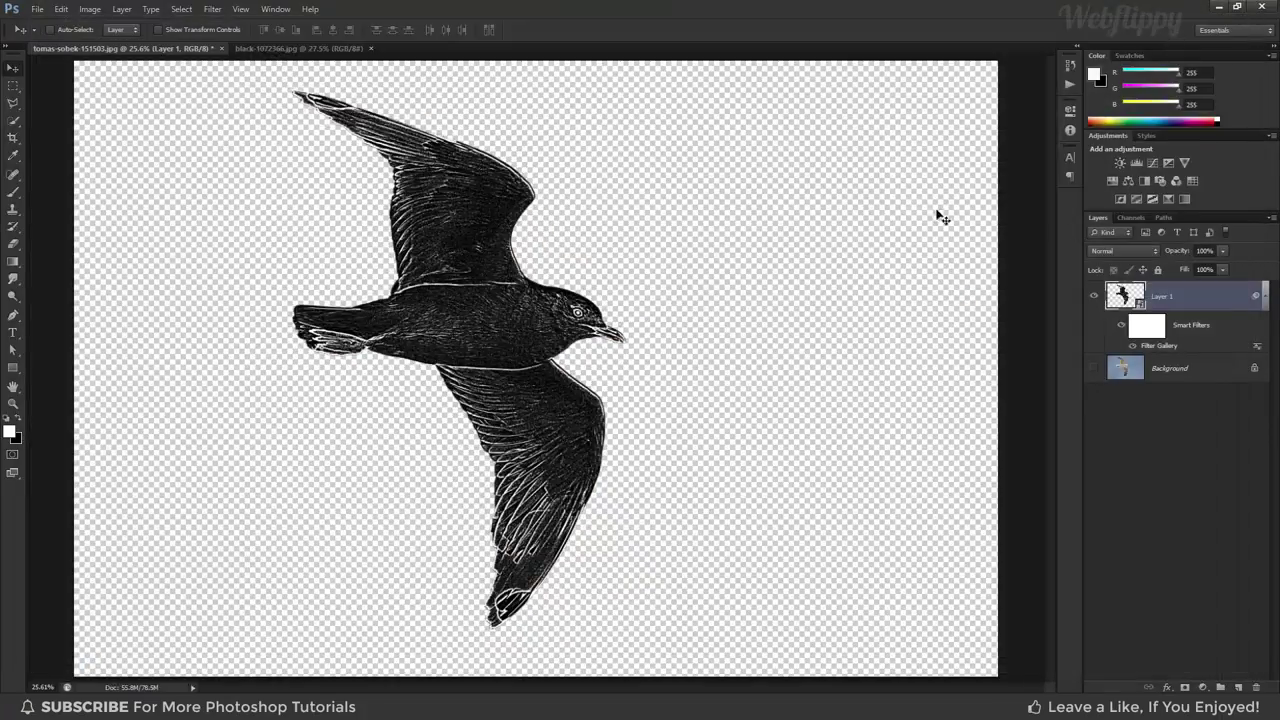
- Copy the seagull into the black-1072366 chalkboard, scale it to about 21%, and move it up and right
left_click_drag(525, 226, 530, 242)
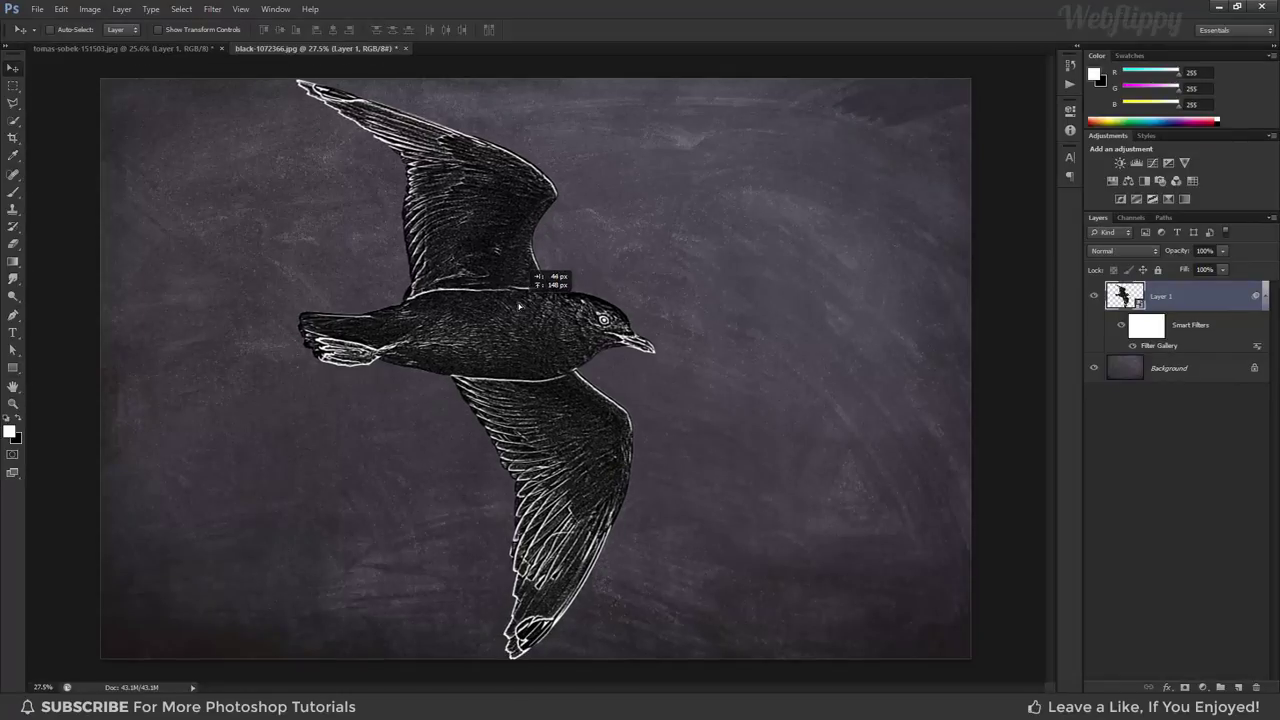
left_click_drag(514, 338, 522, 311)
key("ctrl+t")
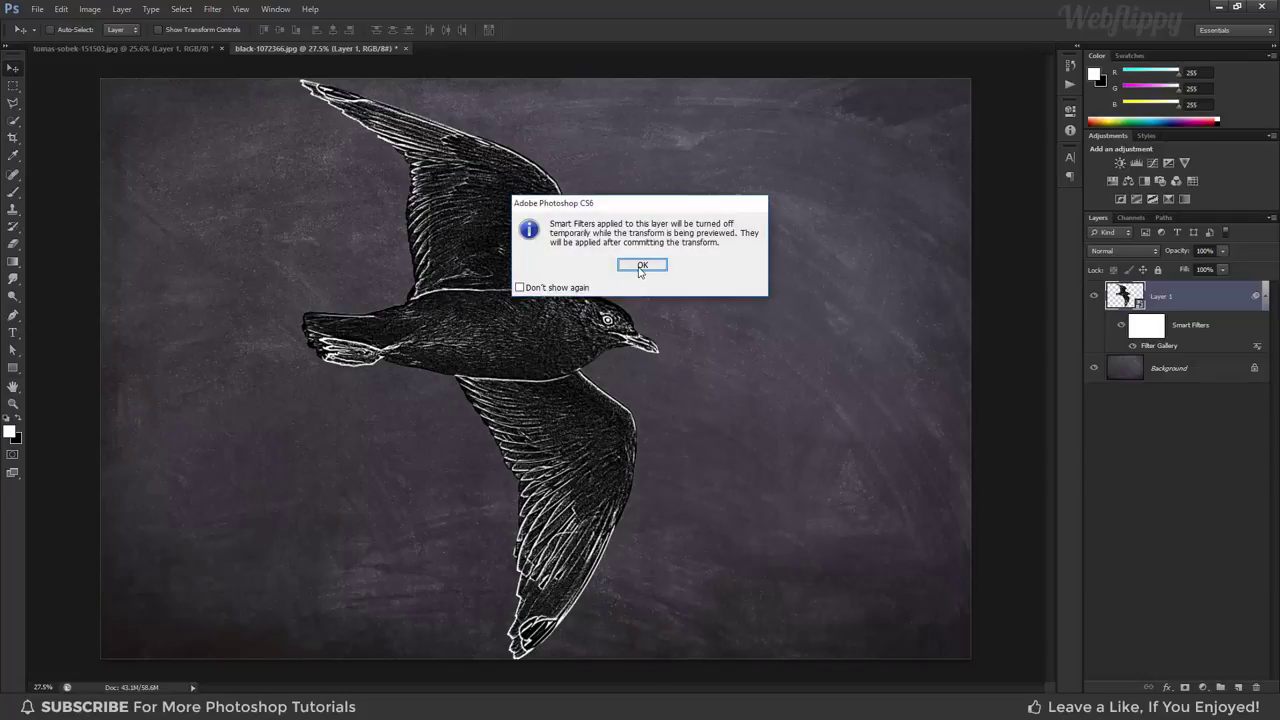
left_click(641, 265)
left_click_drag(657, 80, 619, 145)
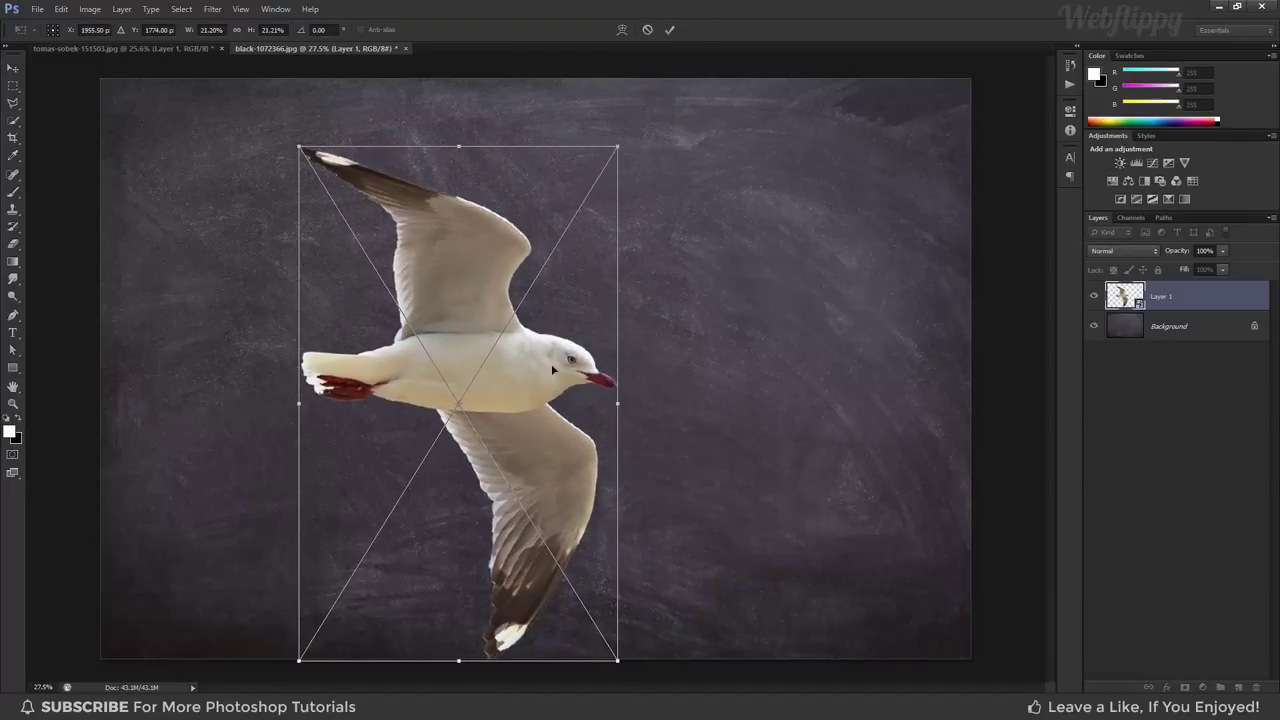
mouse_move(554, 369)
left_mouse_down()
mouse_move(575, 322)
mouse_move(596, 335)
left_mouse_up()
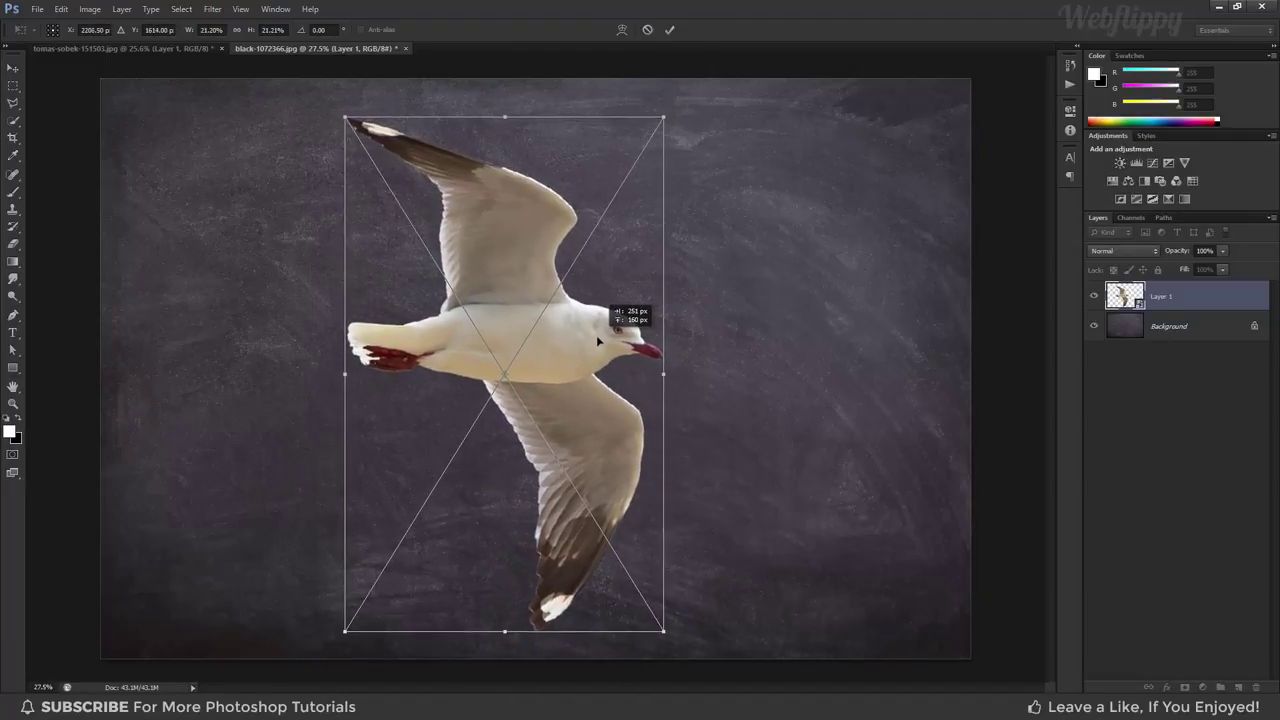
left_click_drag(660, 116, 657, 127)
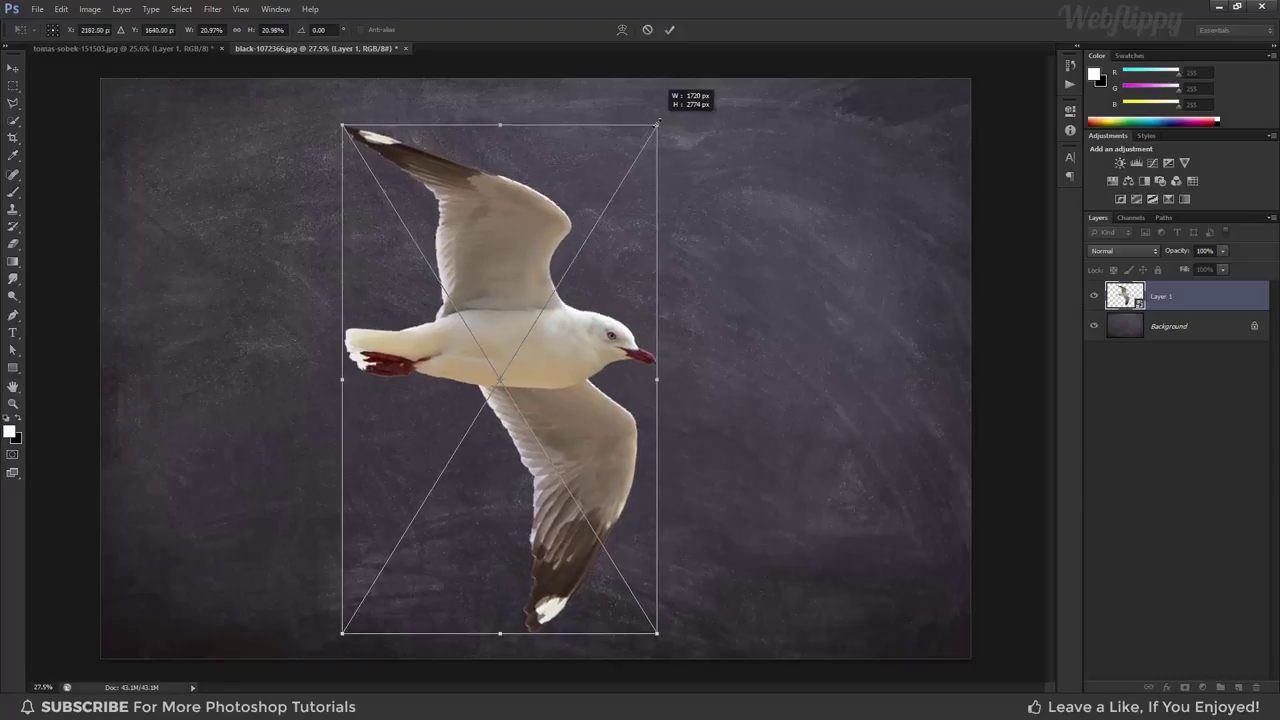
left_click_drag(600, 316, 595, 313)
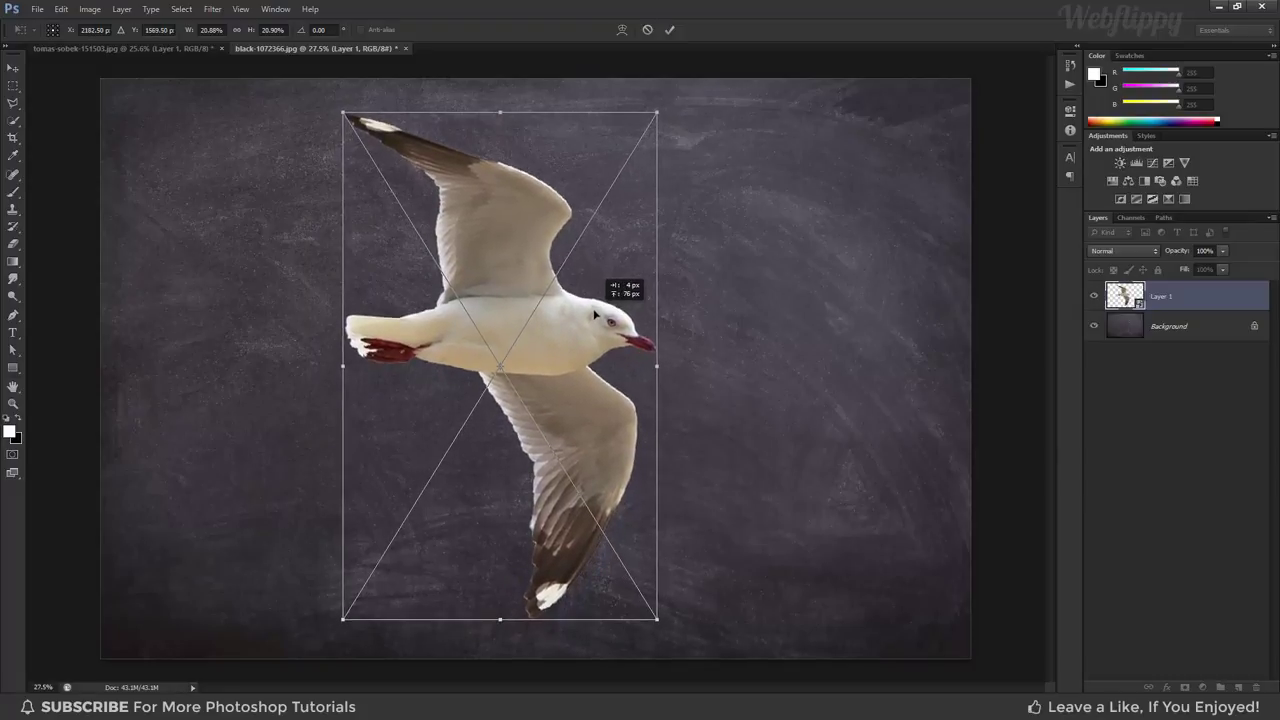
left_click(670, 30)
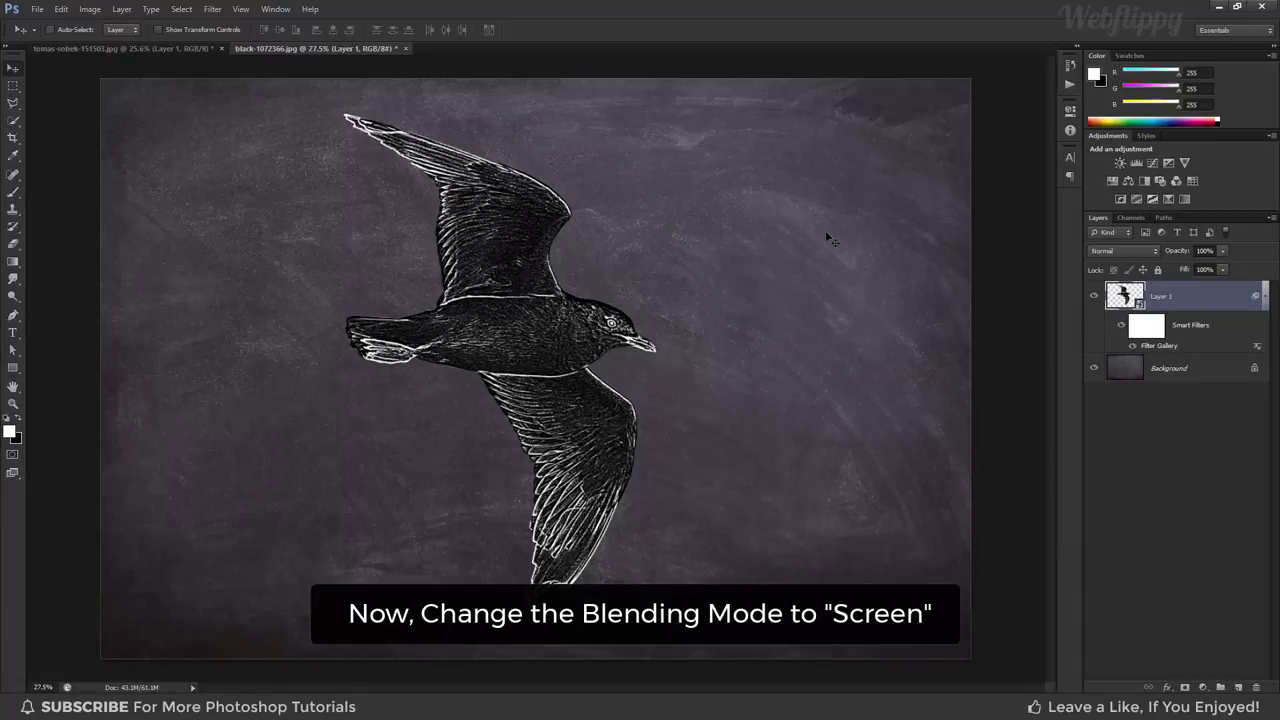
left_click(1100, 254)
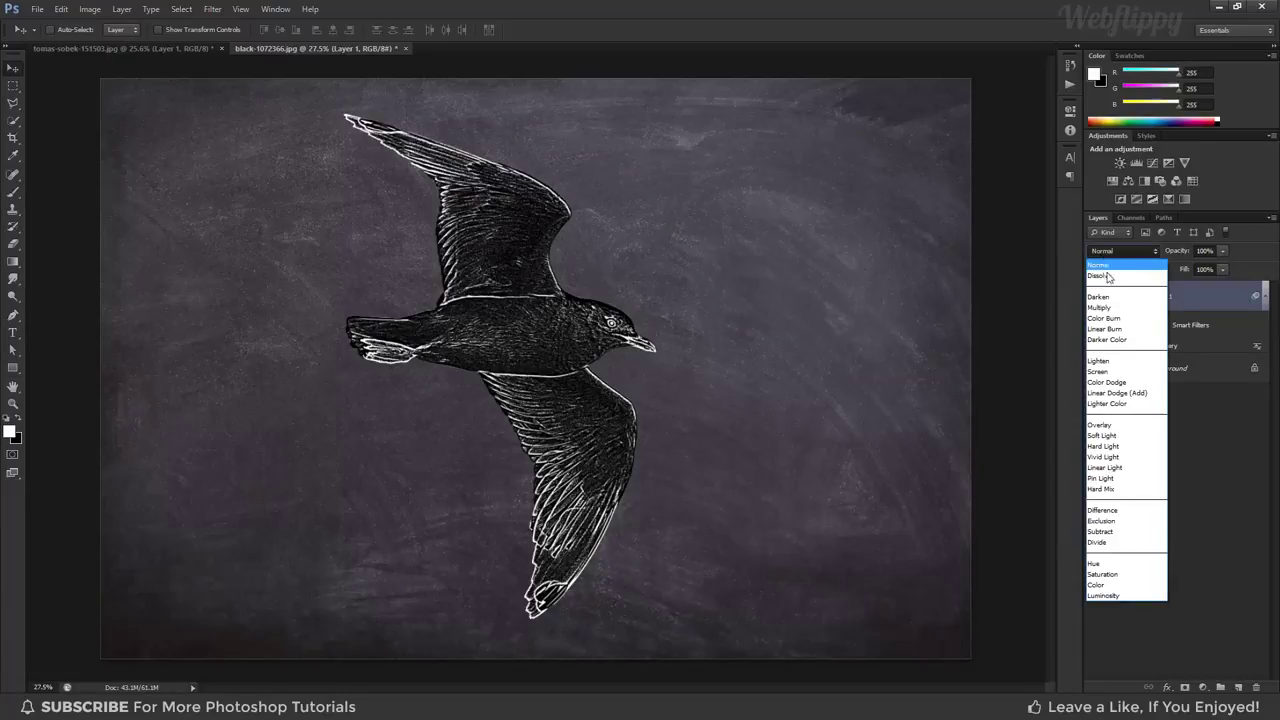
left_click(1121, 371)
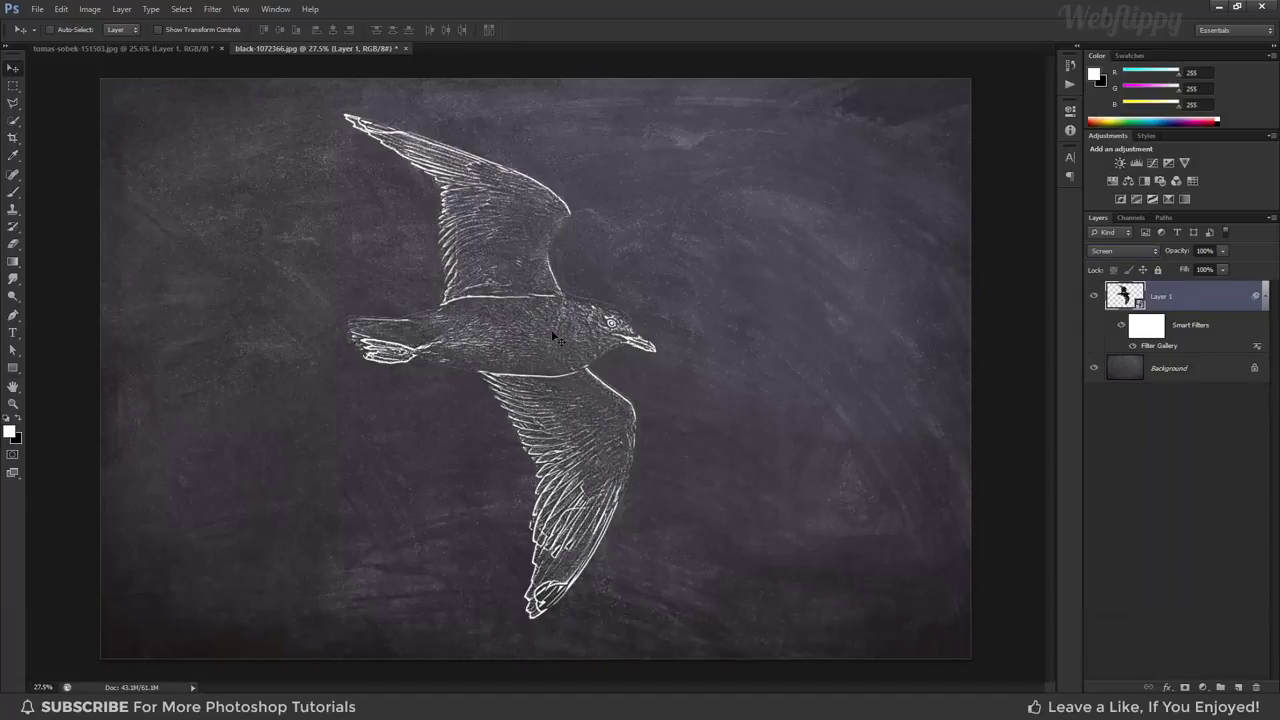
scroll(553, 337, "up", 1)
scroll(534, 325, "up", 1)
scroll(534, 325, "up", 1)
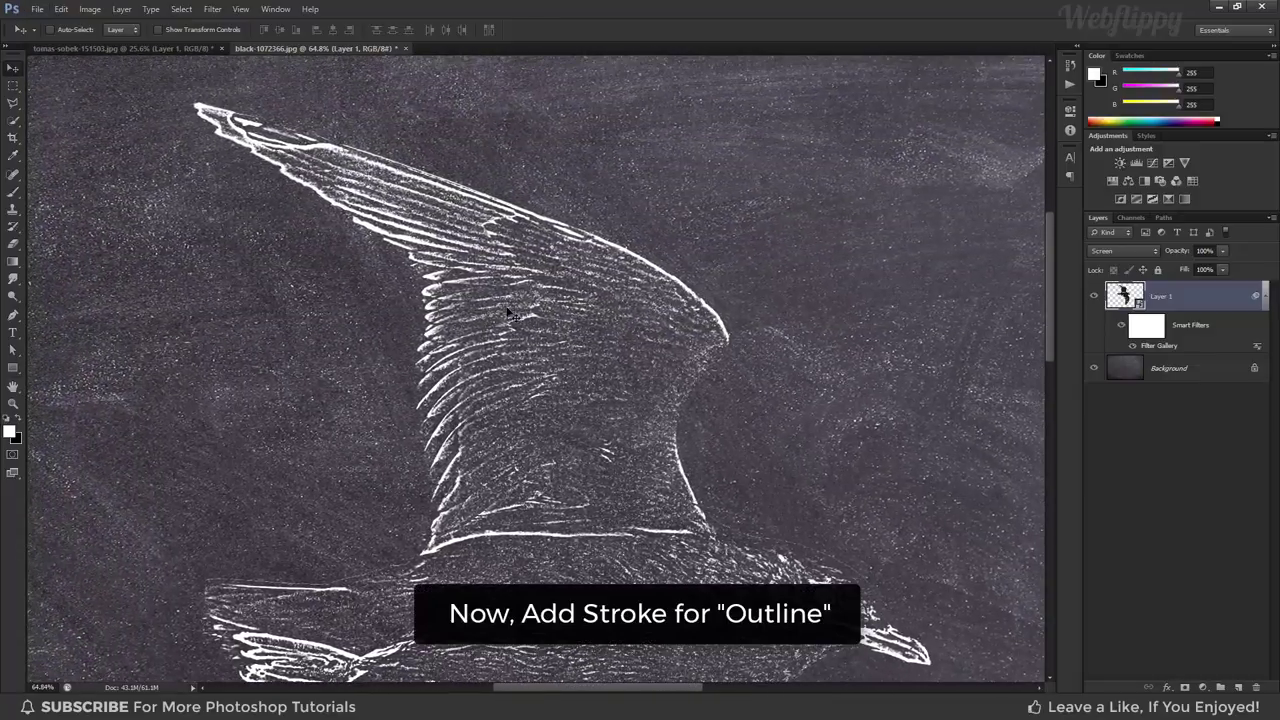
left_click_drag(605, 458, 535, 290)
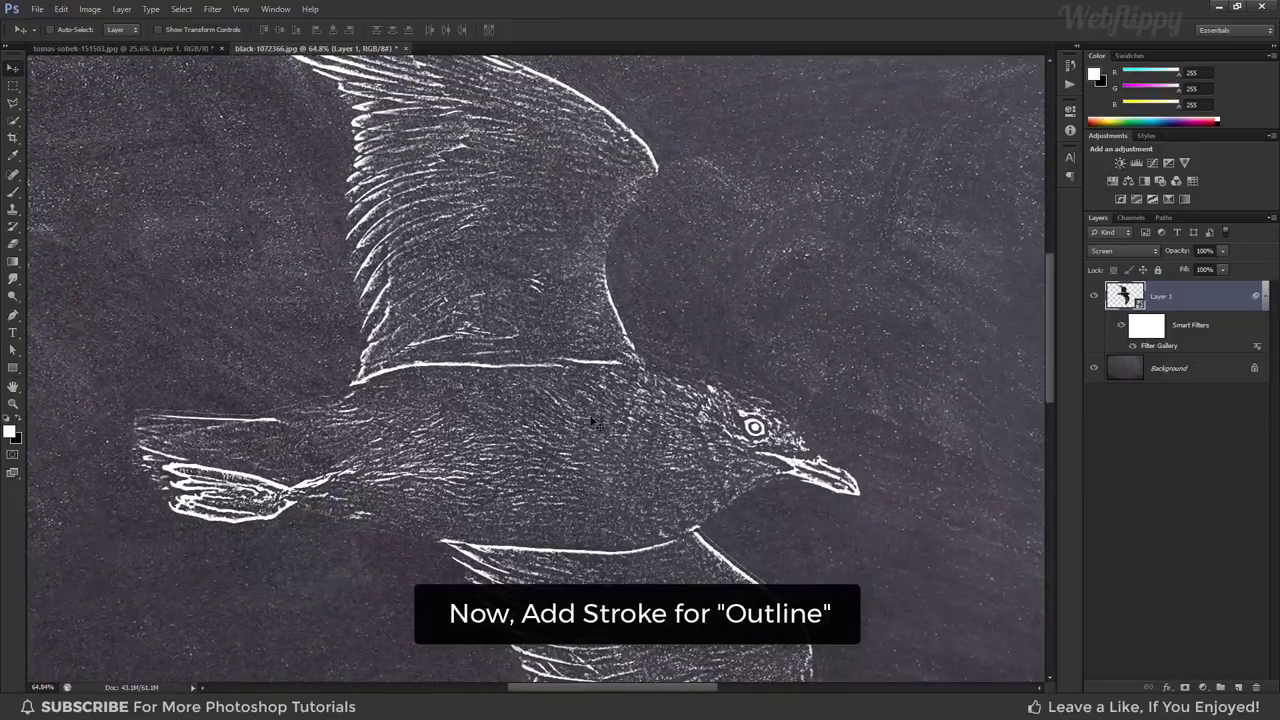
mouse_move(589, 438)
left_mouse_down()
mouse_move(543, 209)
mouse_move(604, 510)
left_mouse_up()
key("ctrl+0")
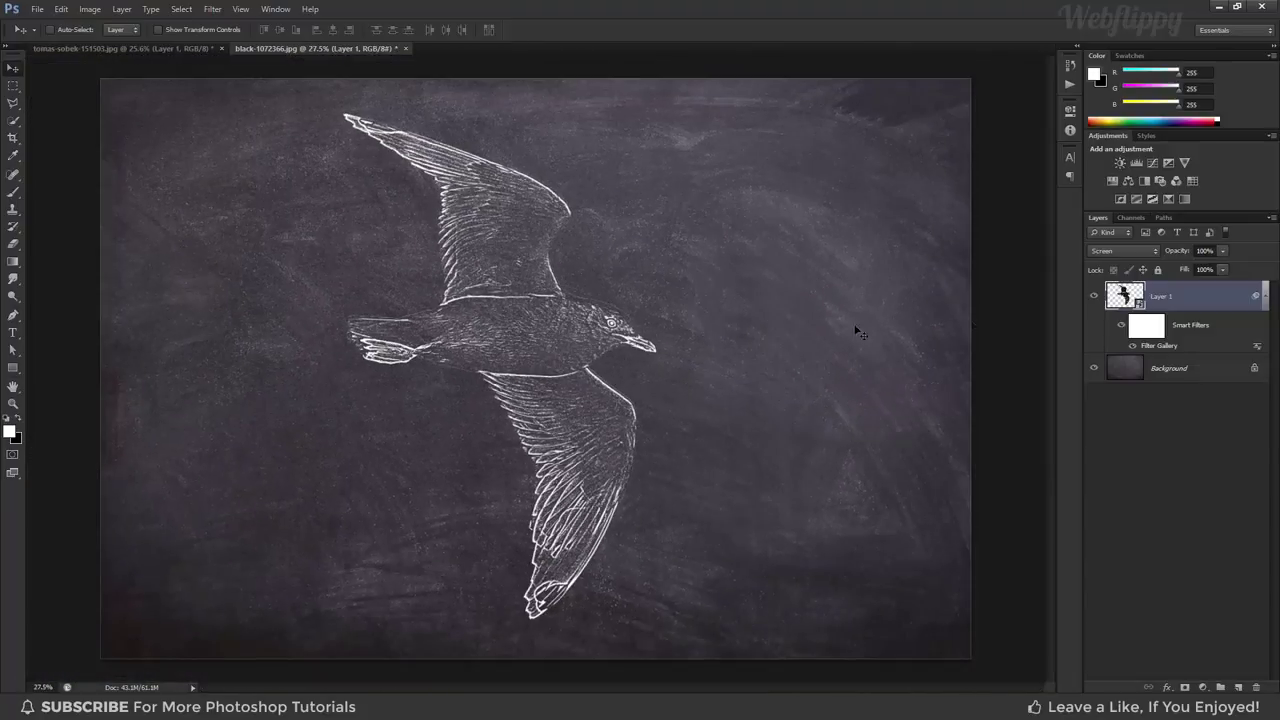
- Add a white Stroke effect to Layer 1 through Blending Options
right_click(1200, 301)
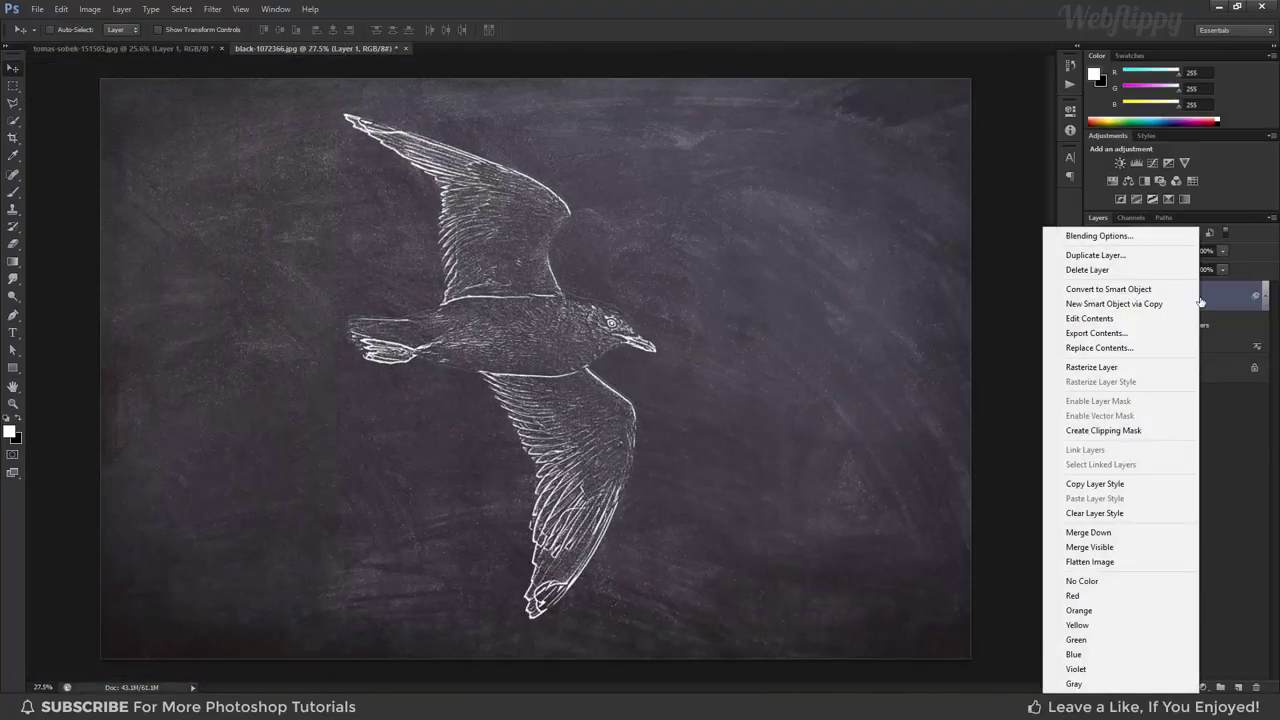
left_click(1136, 237)
left_click_drag(833, 188, 815, 168)
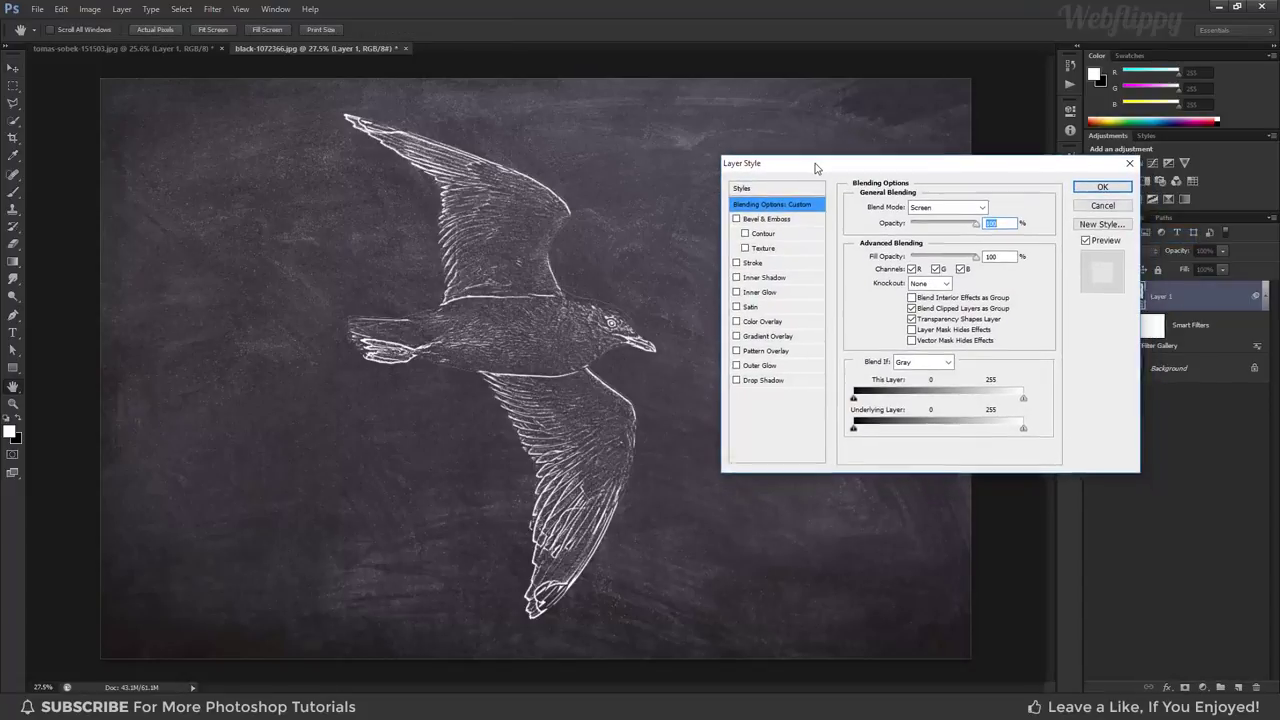
left_click(756, 264)
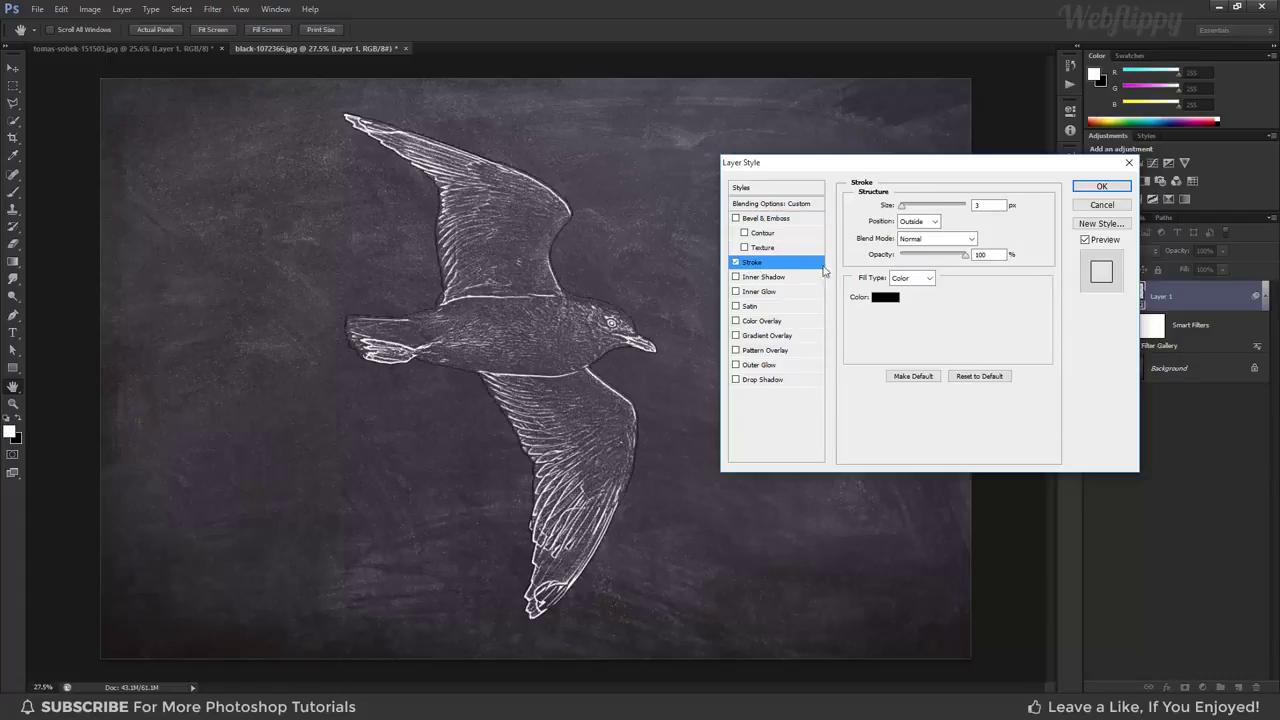
left_click(887, 298)
left_click(479, 240)
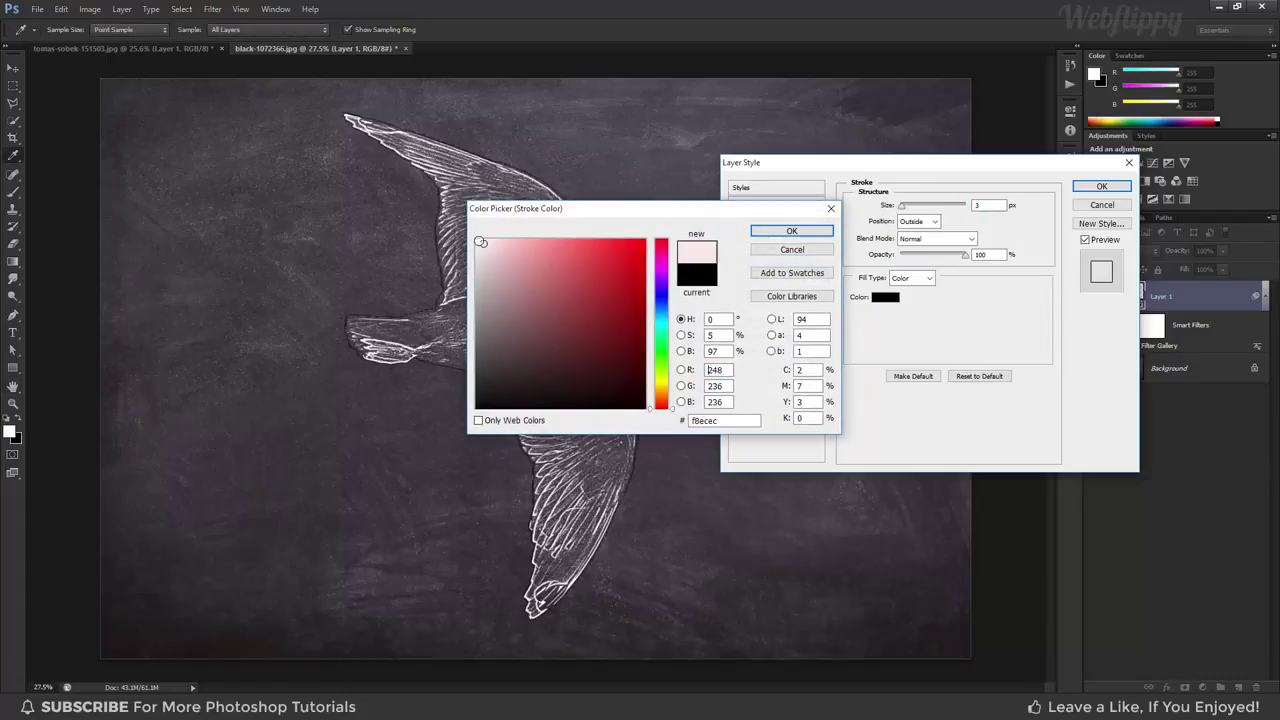
left_click(766, 235)
- Set the stroke to Center position, Dissolve blend mode, 16 px size, and lower opacity
left_click(934, 224)
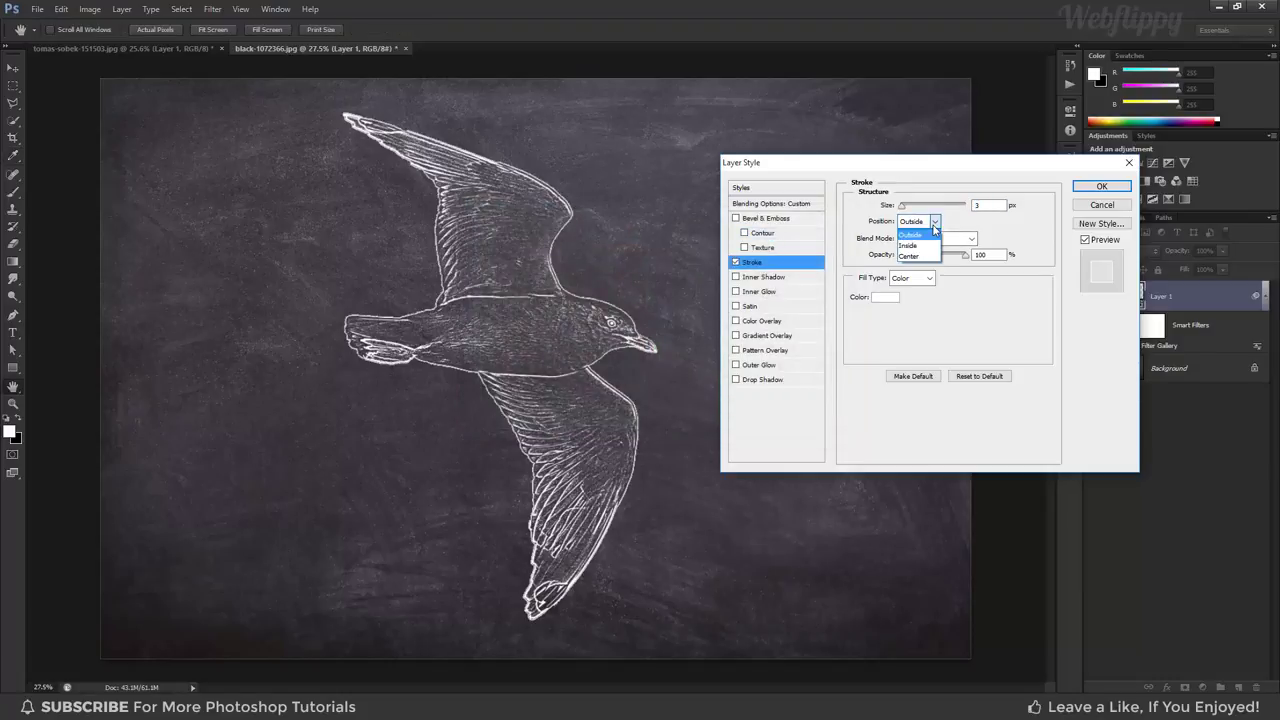
left_click(928, 257)
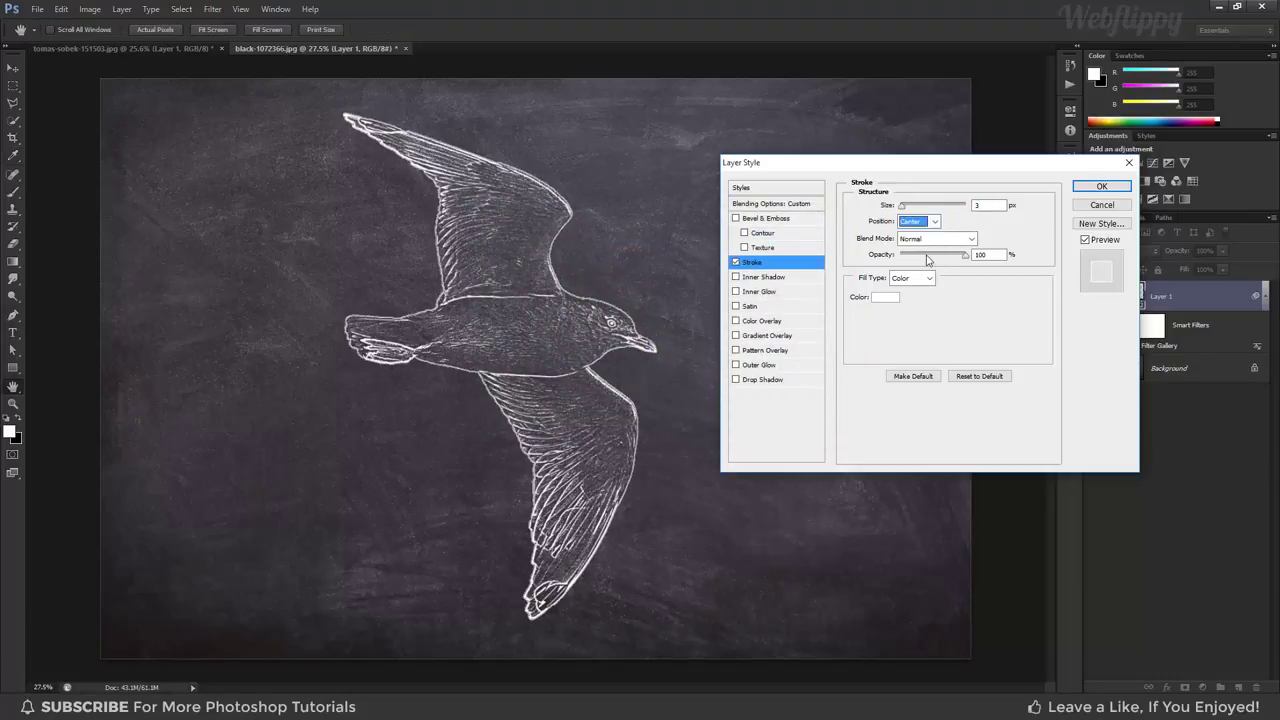
left_click(970, 239)
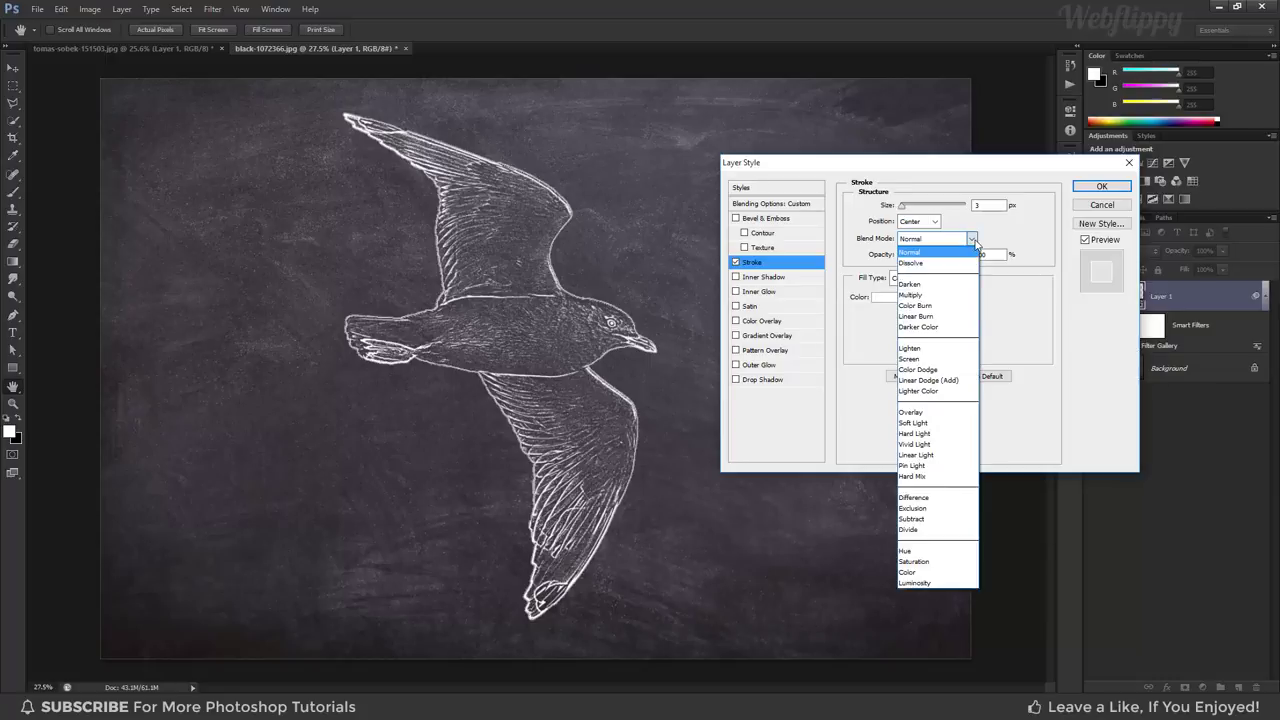
left_click(955, 265)
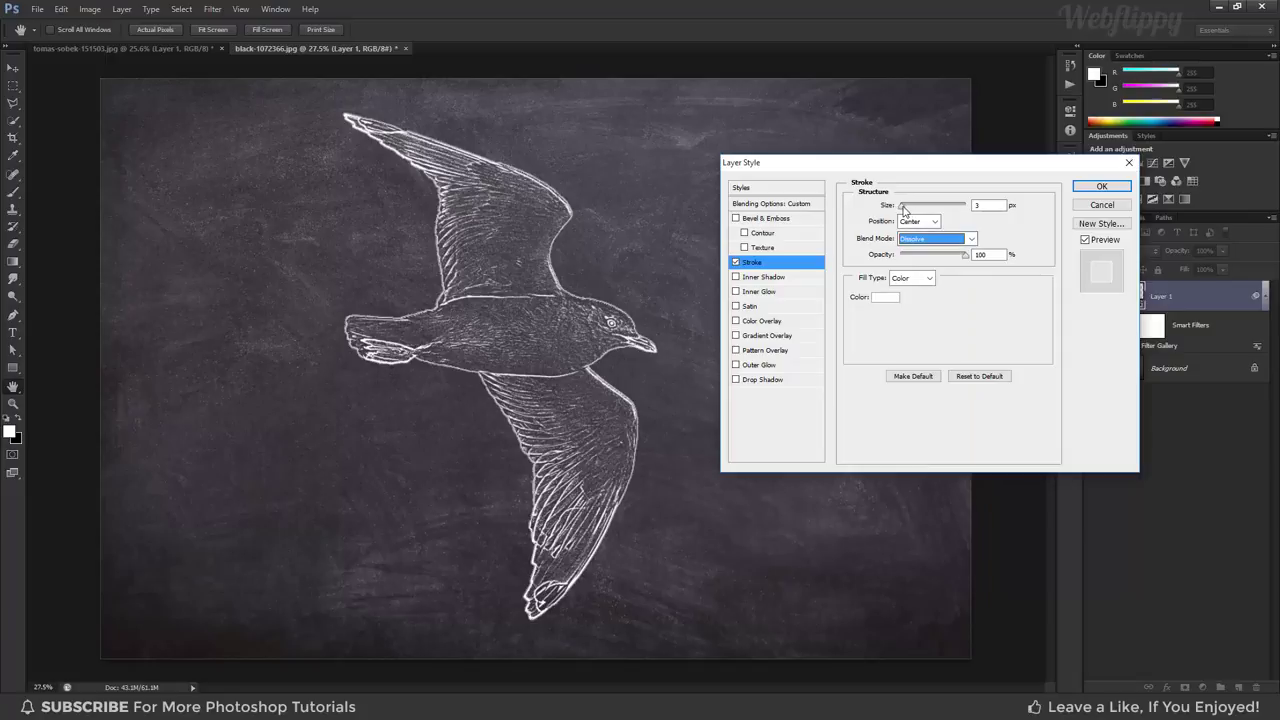
left_click_drag(902, 205, 912, 211)
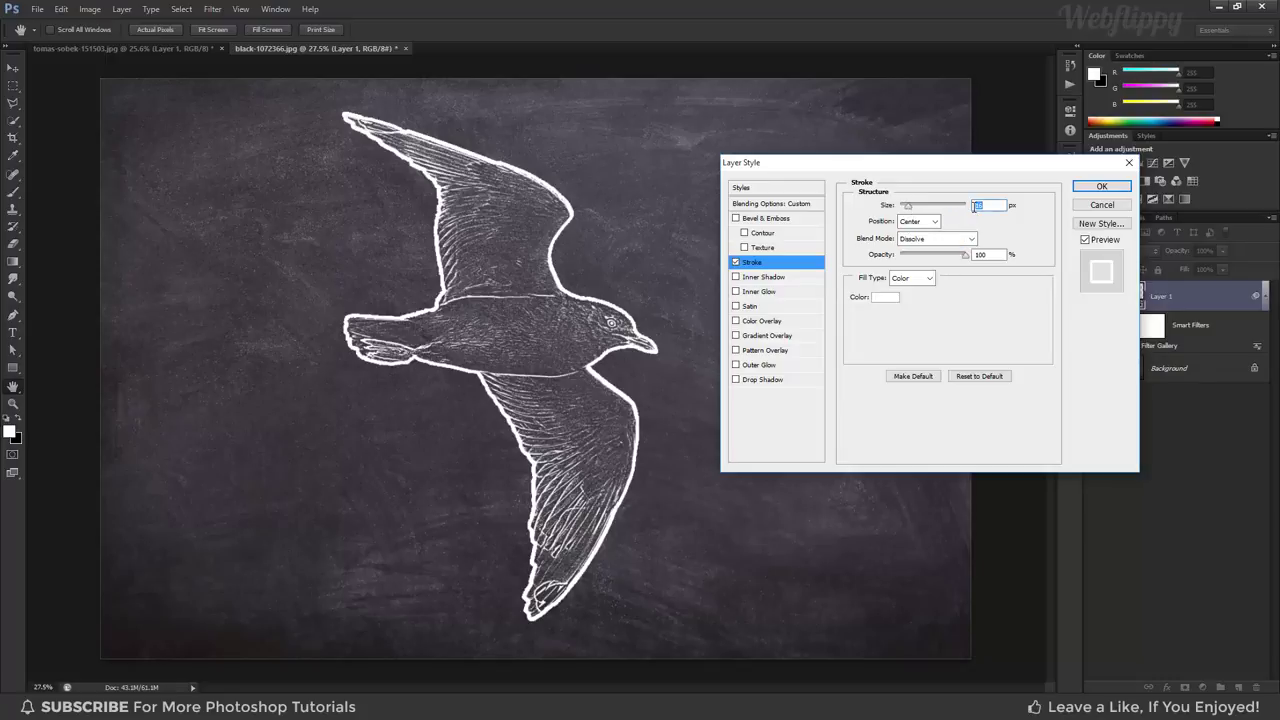
left_click_drag(966, 259, 938, 261)
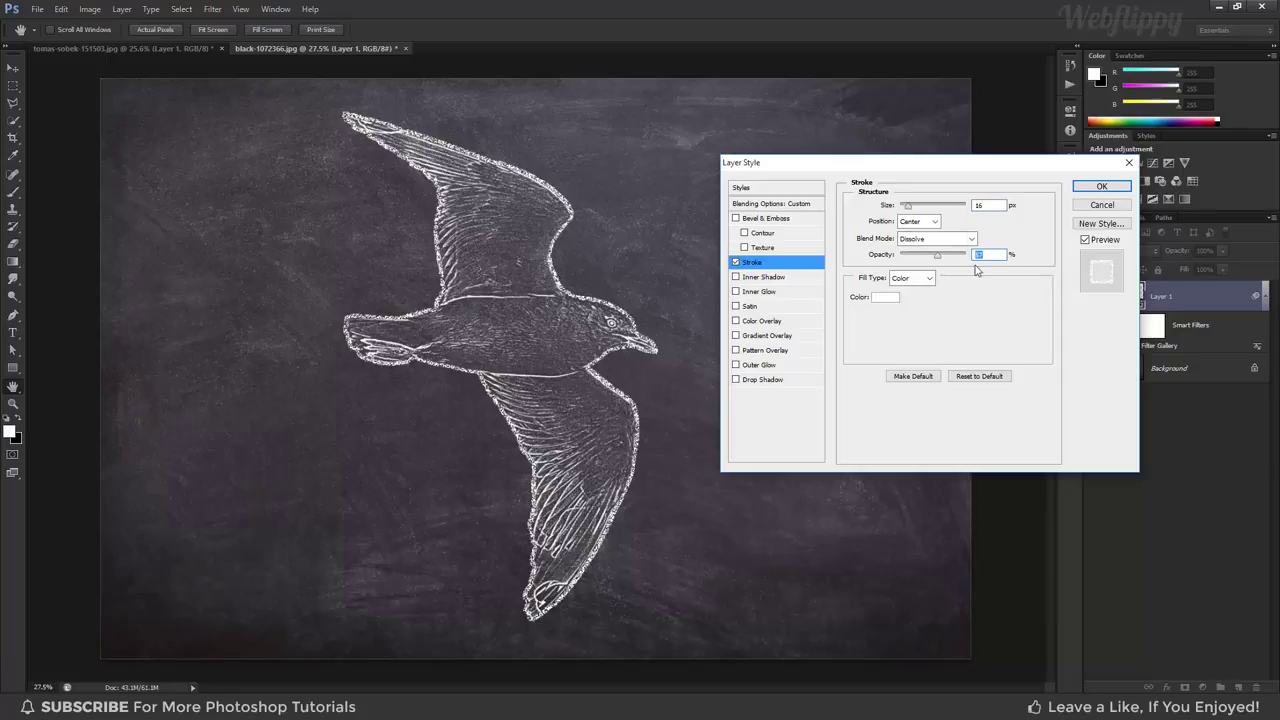
left_click(1100, 187)
- Make the gull layer visible, zoom in on its Dissolve outline, then bring up the adjustment-layer list
left_click(1093, 296)
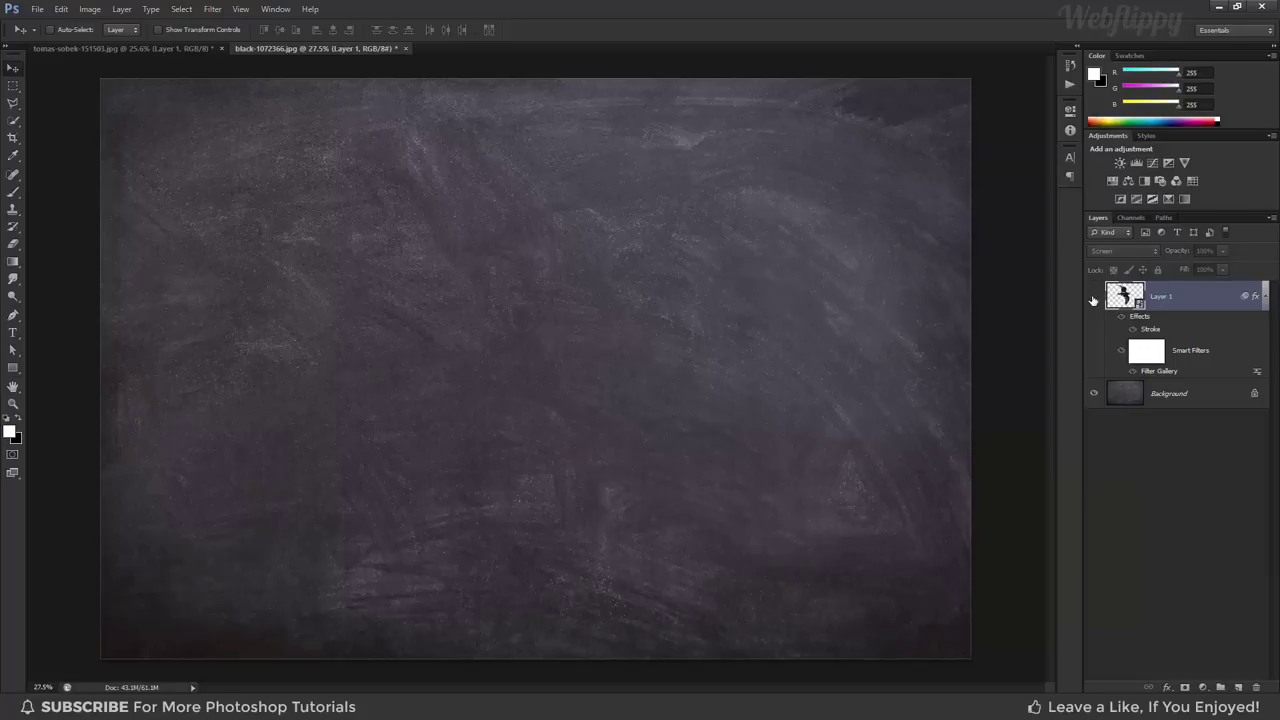
scroll(582, 329, "up", 5)
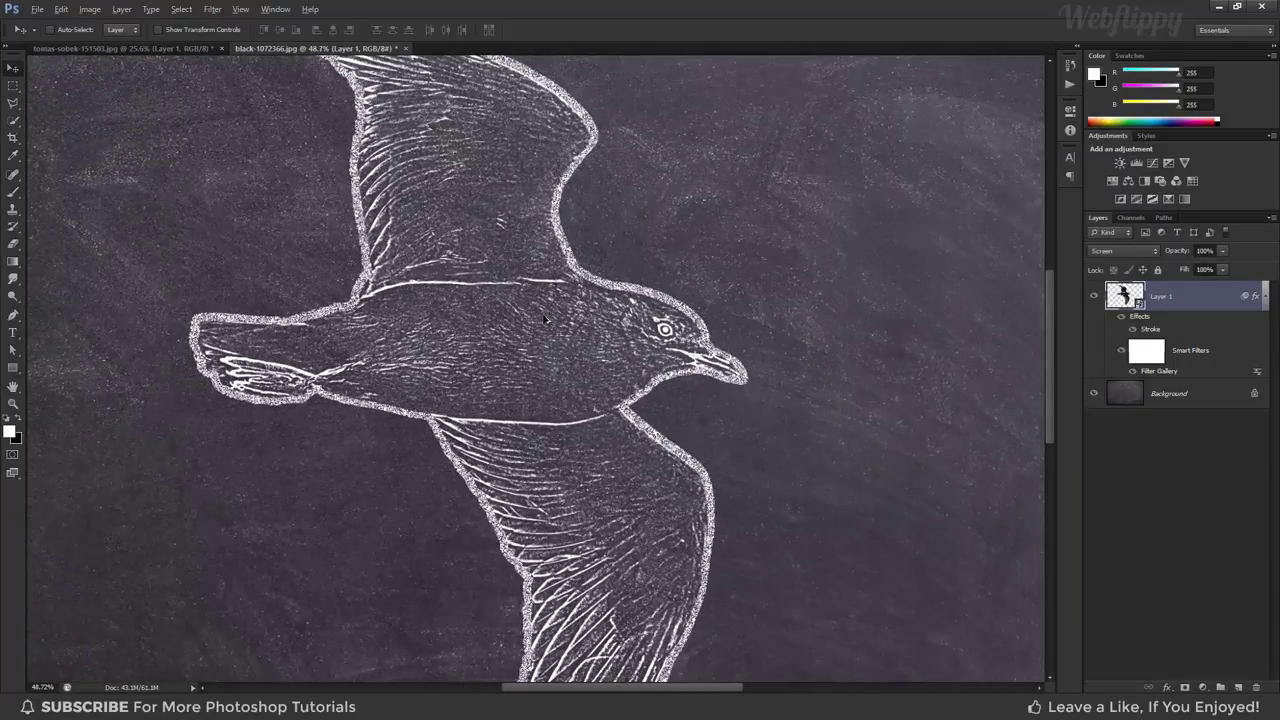
mouse_move(550, 313)
left_mouse_down()
mouse_move(583, 450)
mouse_move(539, 201)
left_mouse_up()
scroll(539, 201, "down", 5)
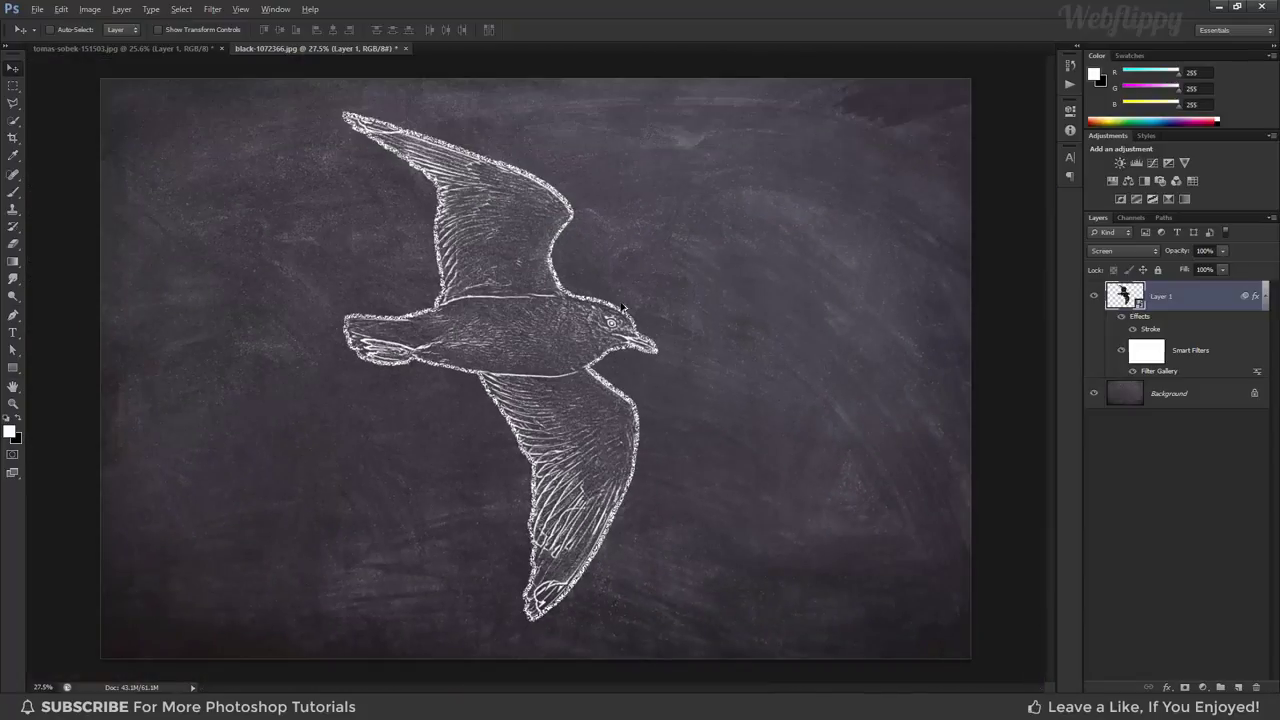
left_click(1203, 687)
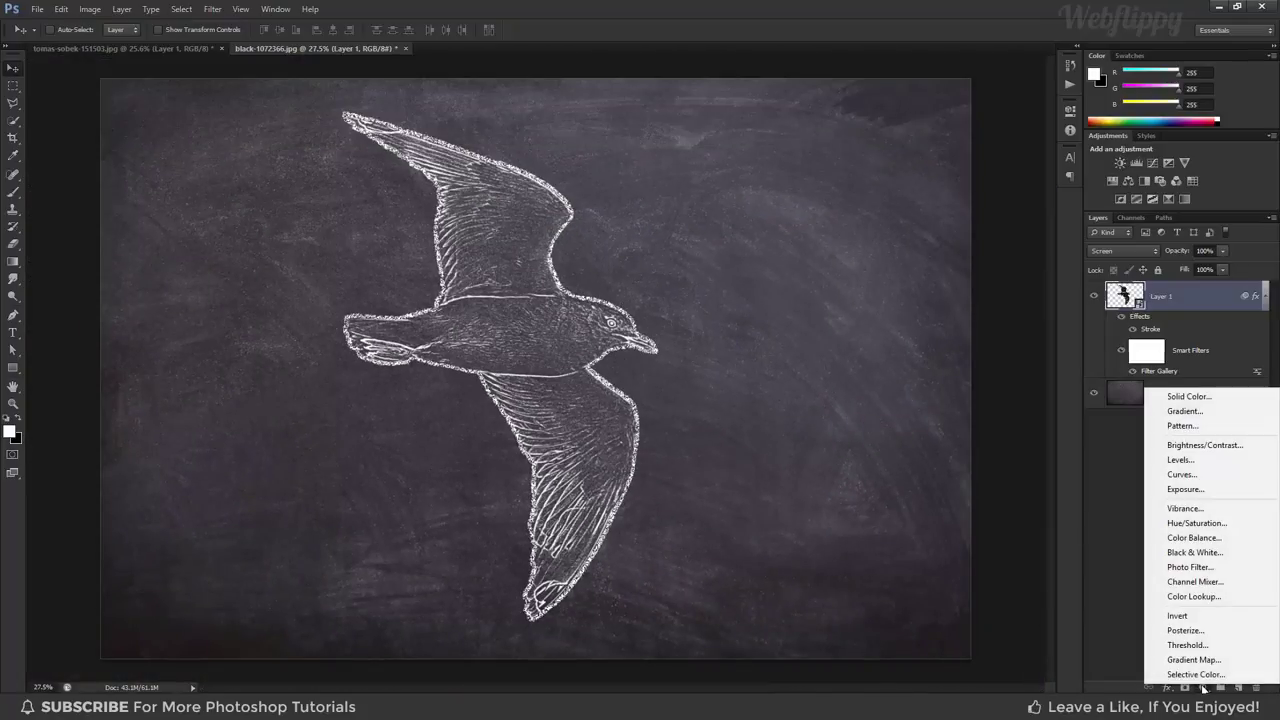
- Add a Brightness/Contrast layer at Brightness -15, Contrast 30, and toggle it to compare
left_click(1171, 446)
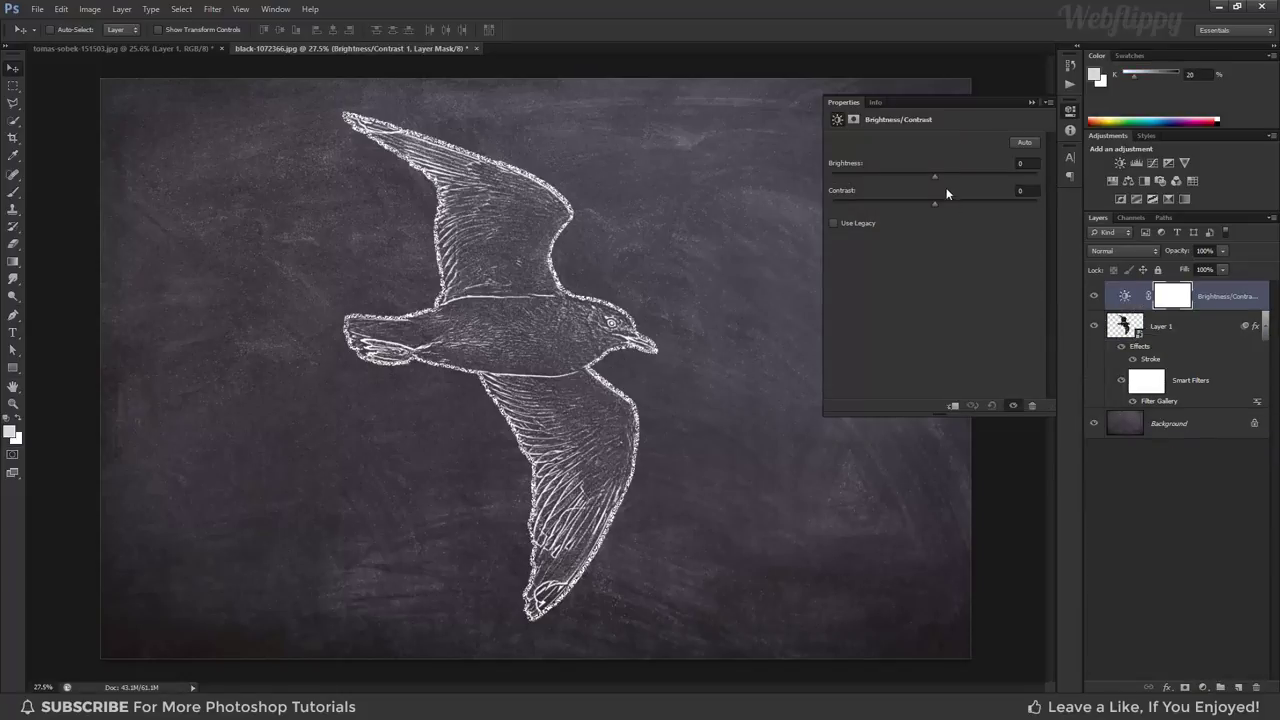
left_click_drag(932, 176, 925, 183)
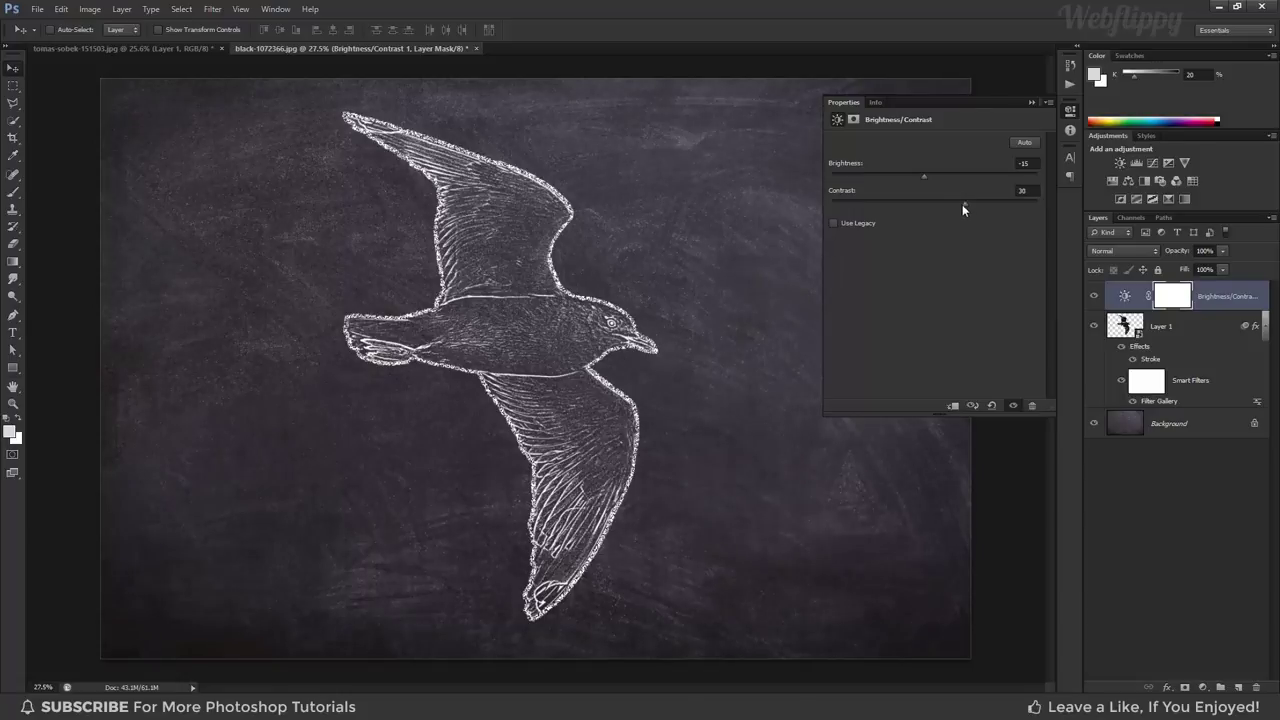
left_click(1030, 102)
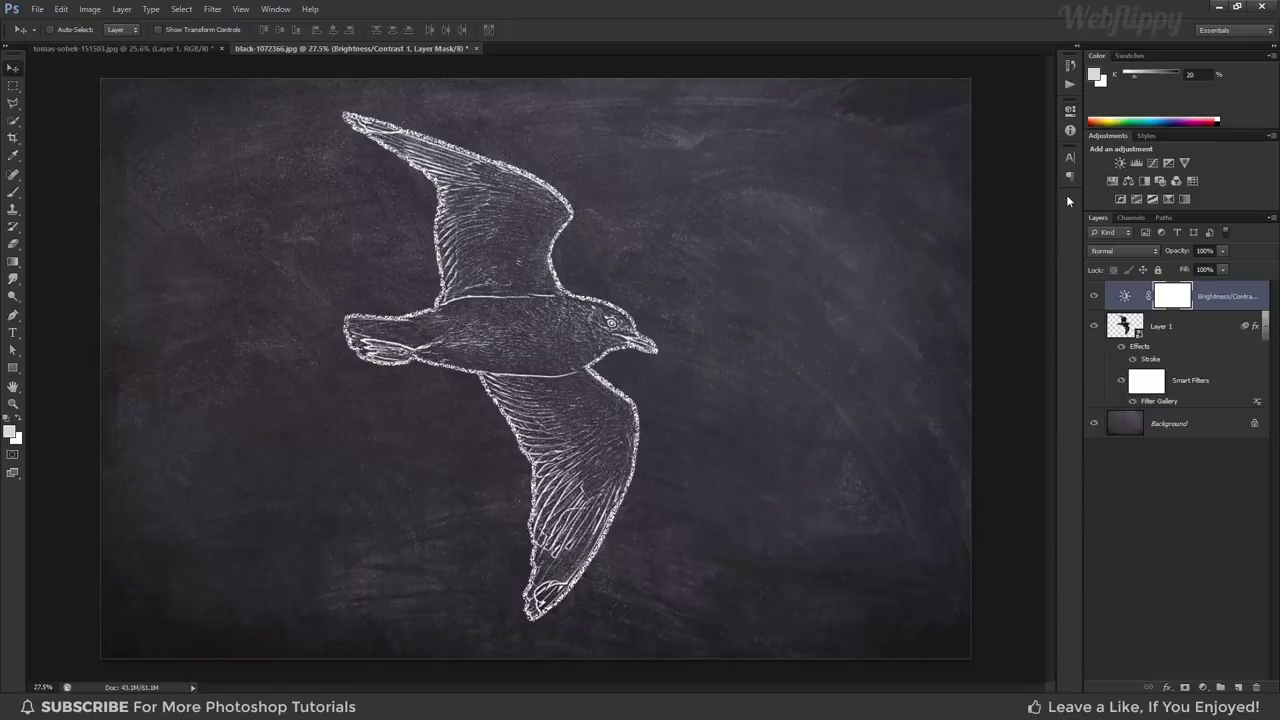
left_click(1094, 296)
left_click(1094, 296)
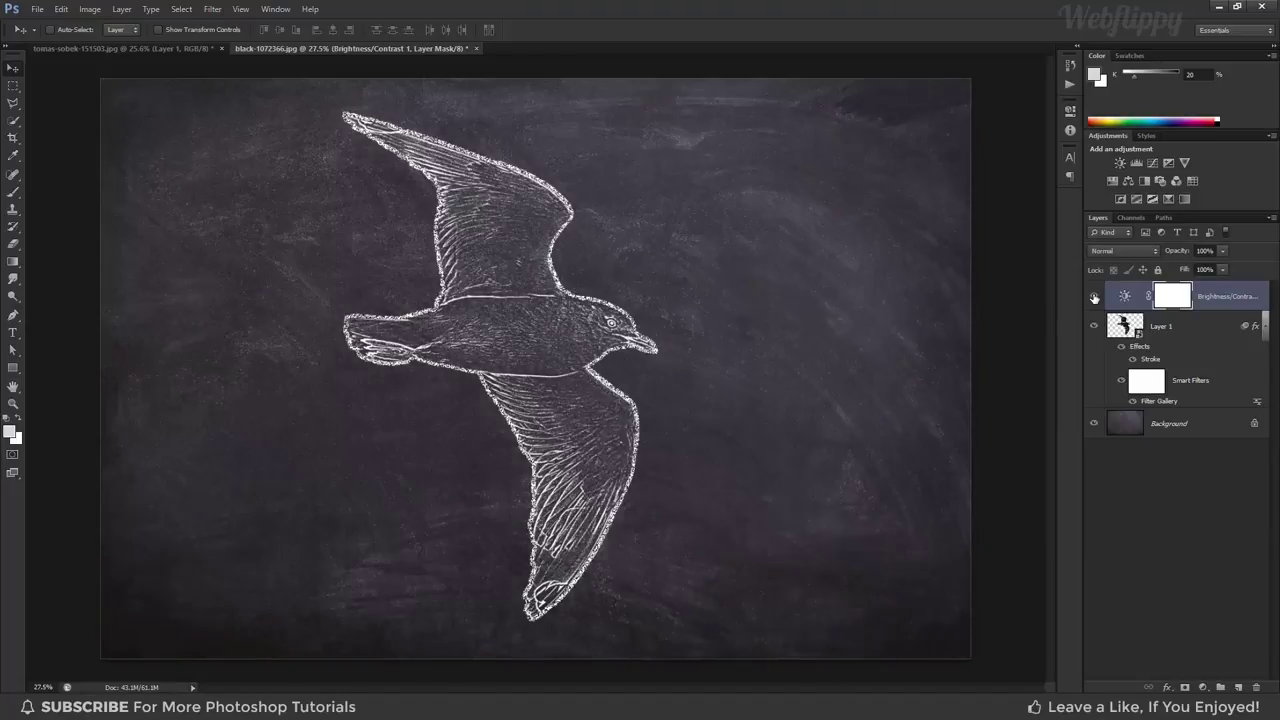